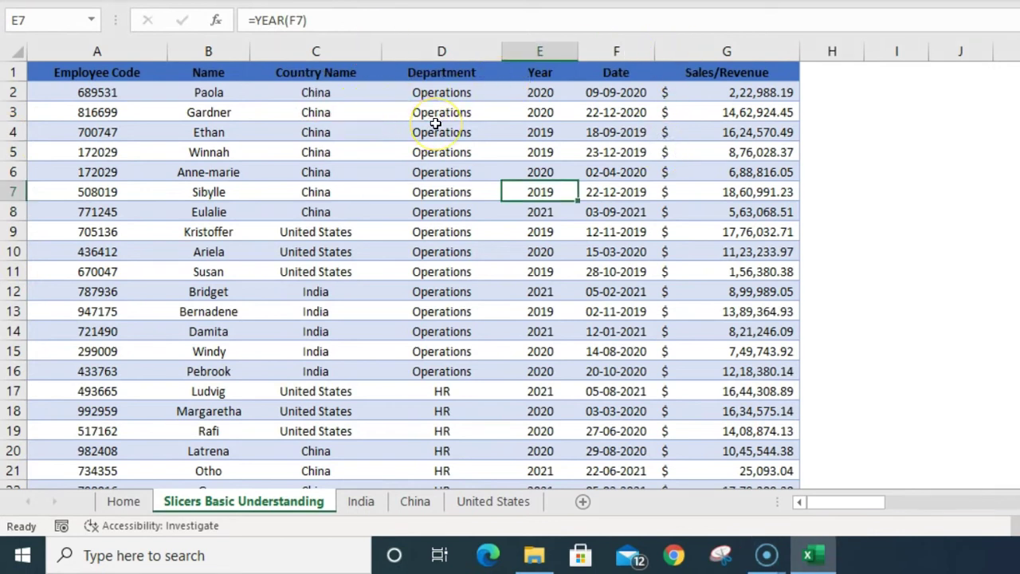
Step: Turn on header filters, check the Department filter list, then turn filtering off again
left_click(455, 73)
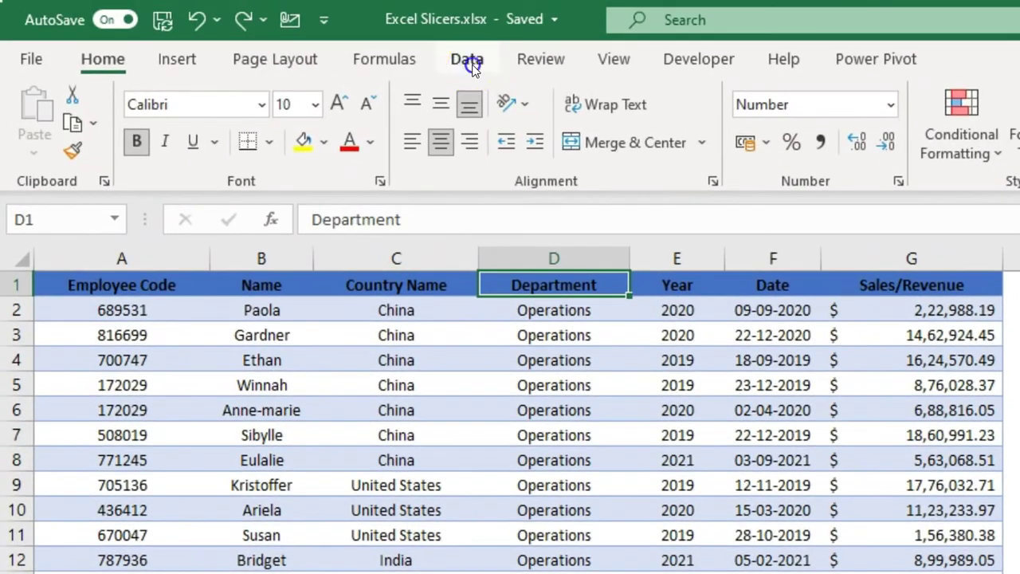
left_click(457, 42)
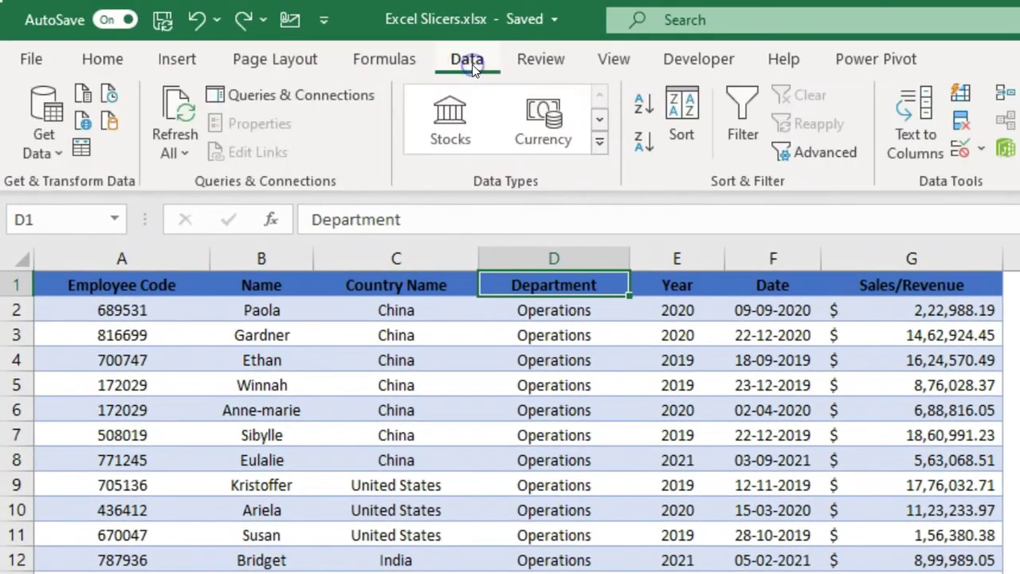
left_click(743, 134)
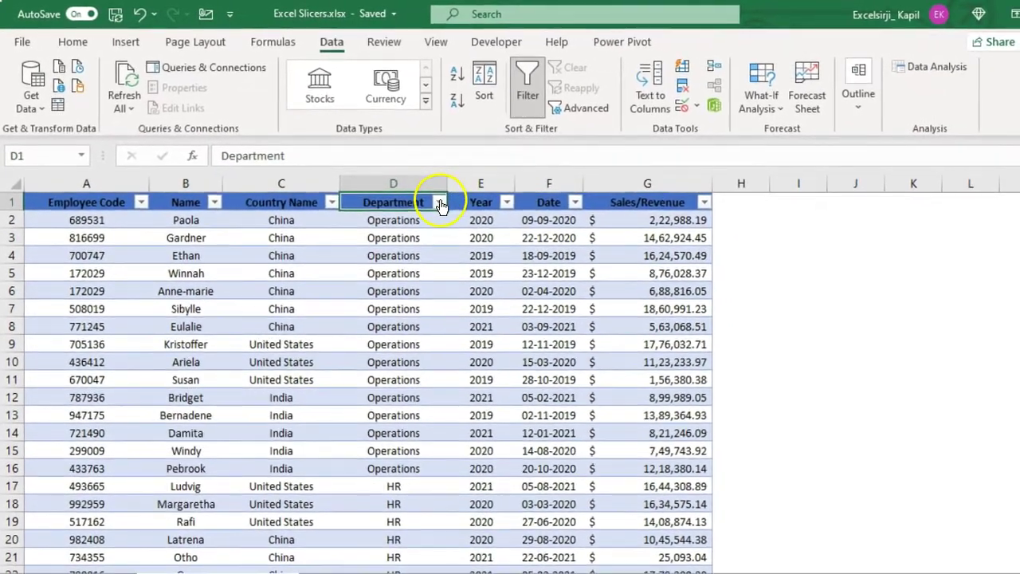
left_click(441, 203)
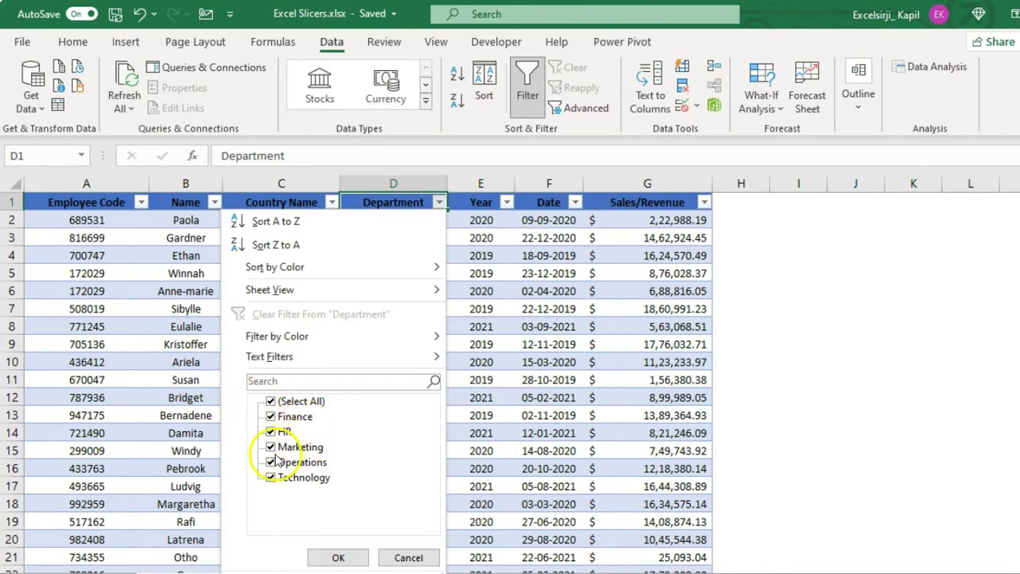
left_click(404, 557)
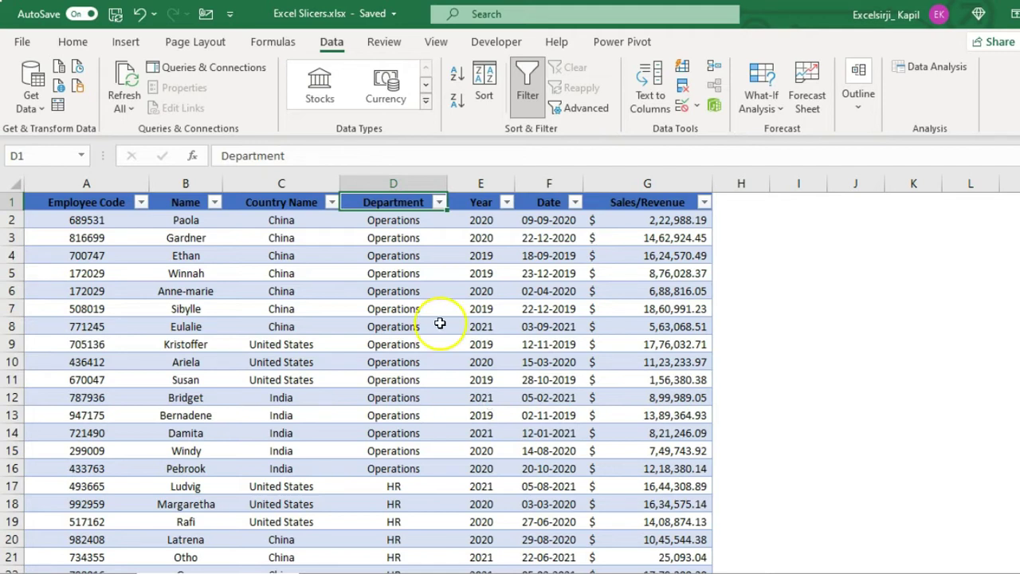
left_click(527, 88)
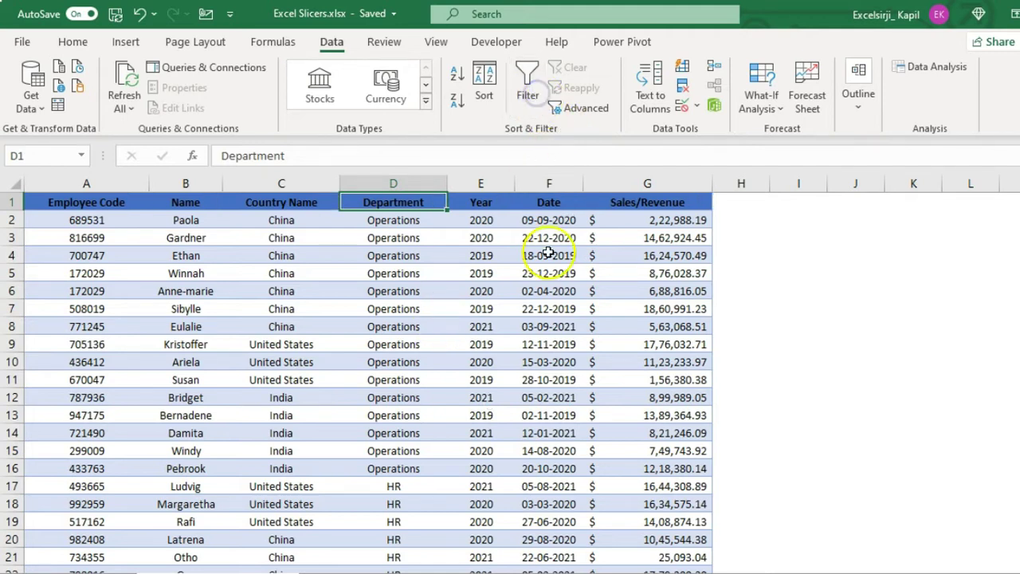
Step: Select the full data range A1:G101 and bring up its border options
left_click(474, 285)
key("ctrl+Home")
key("ctrl+shift+Right")
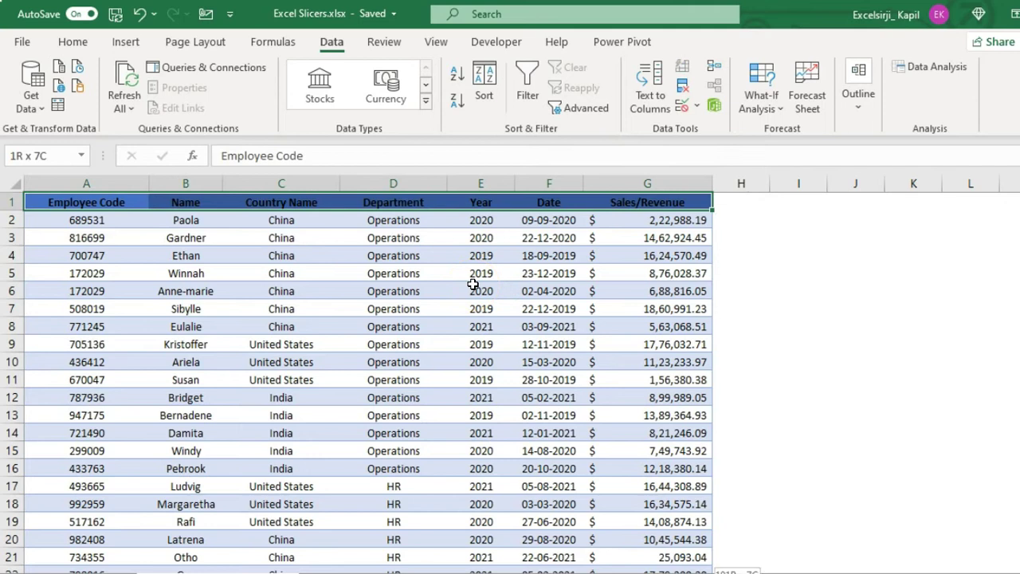
key("ctrl+shift+Down")
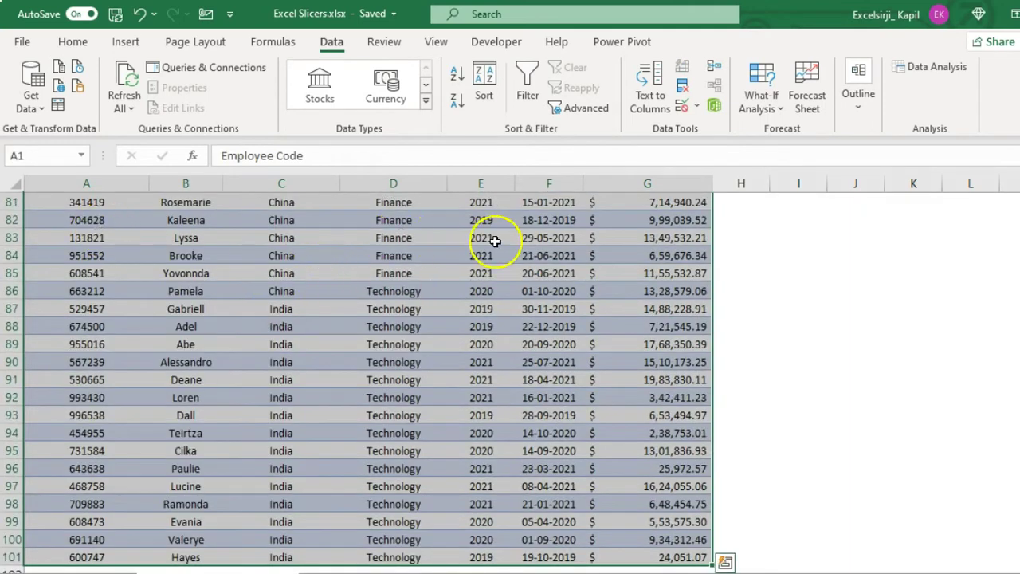
left_click(75, 45)
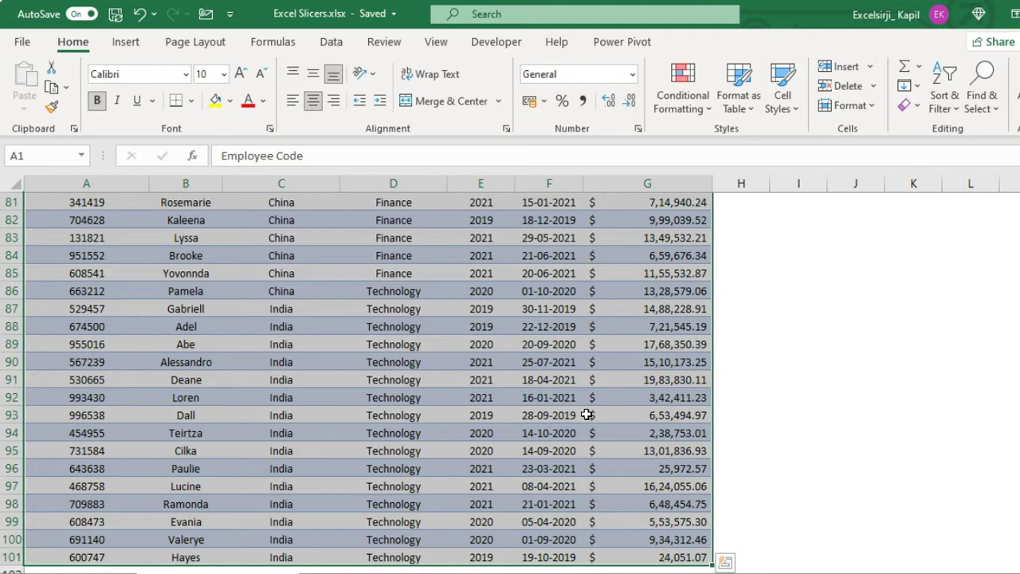
left_click(479, 270)
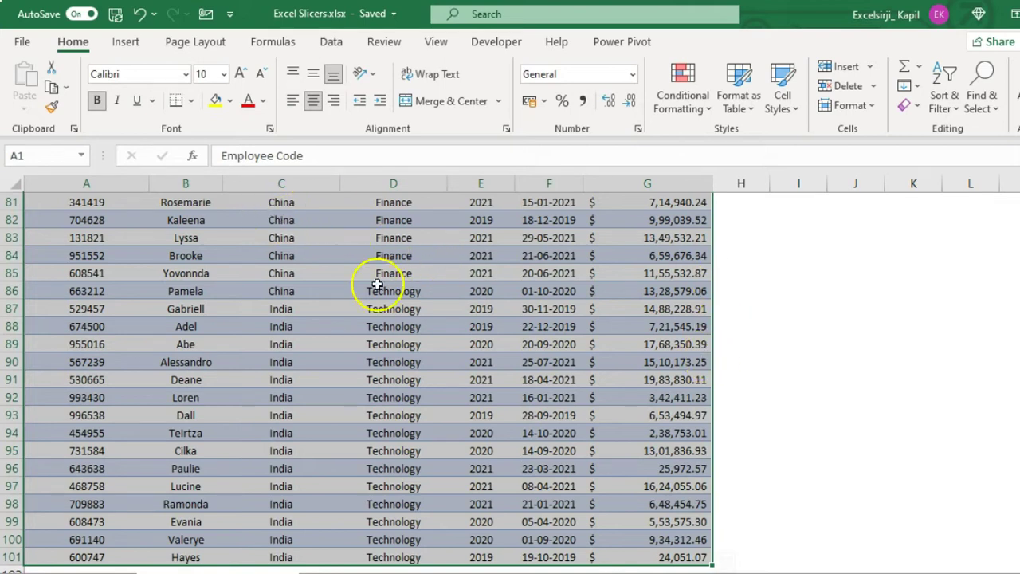
left_click(192, 100)
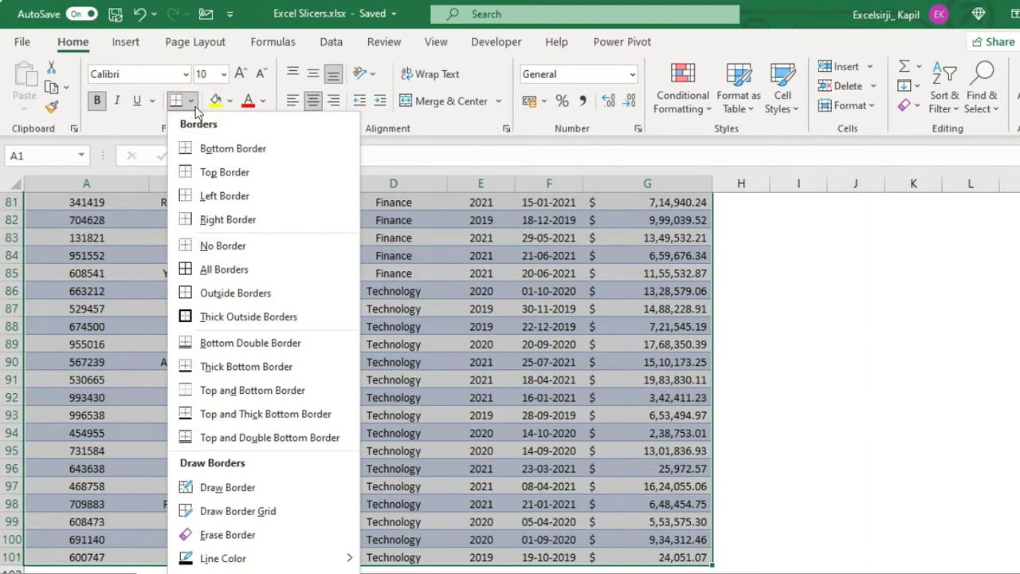
Step: Strip all borders and fill from the data and set its font colour to Automatic
left_click(222, 246)
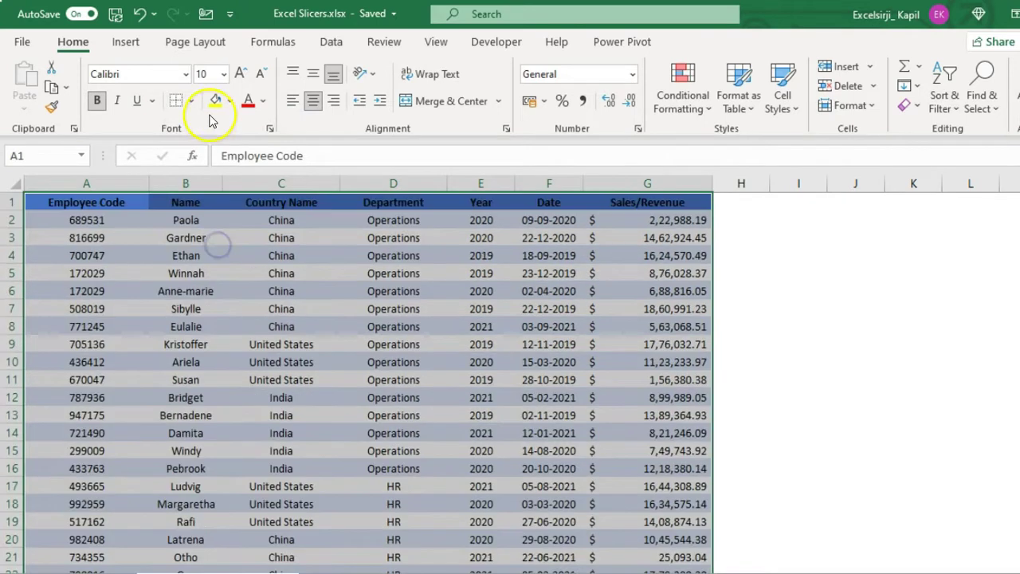
left_click(230, 101)
left_click(275, 288)
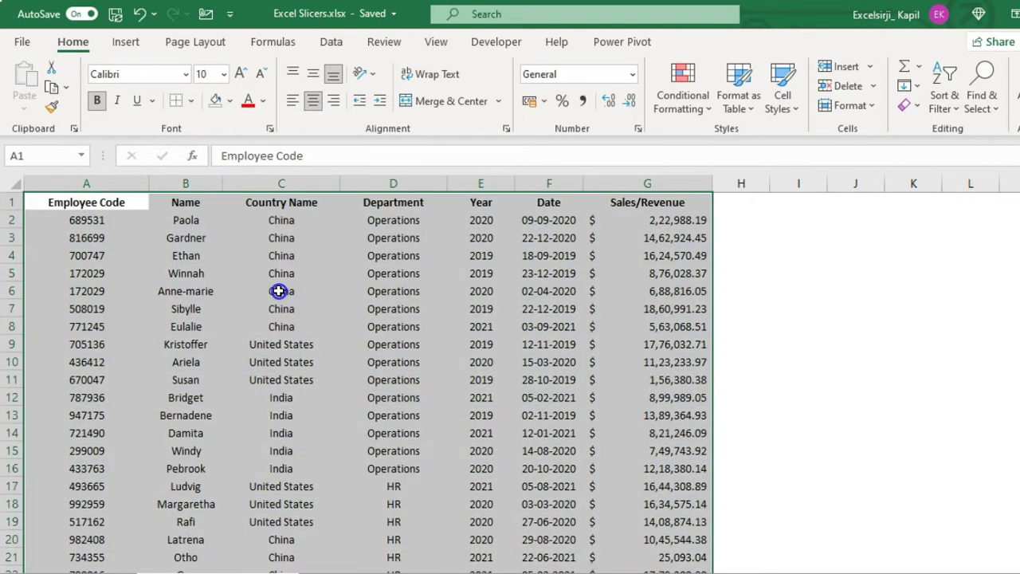
left_click(265, 101)
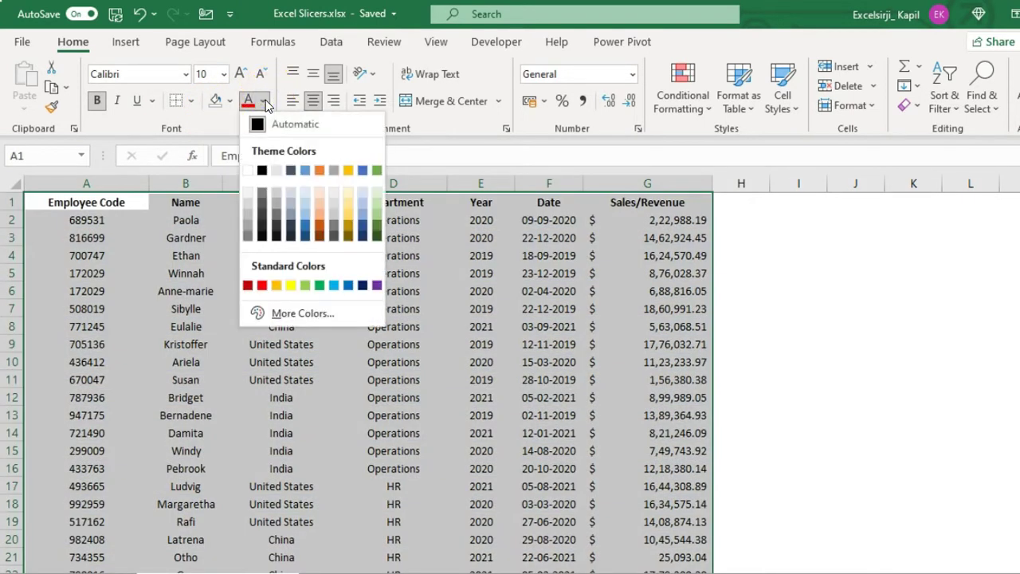
left_click(263, 124)
left_click(461, 257)
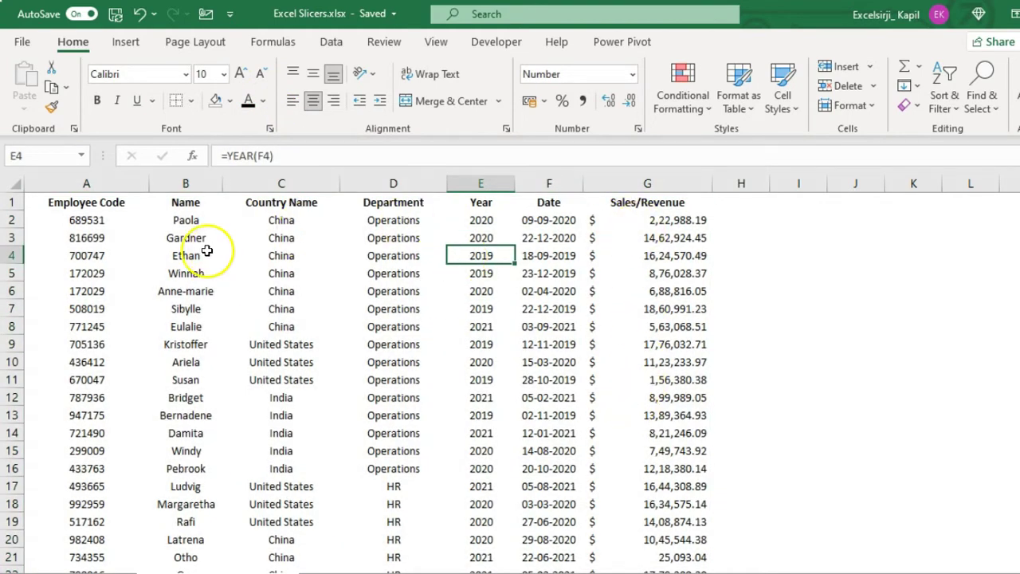
left_click(94, 202)
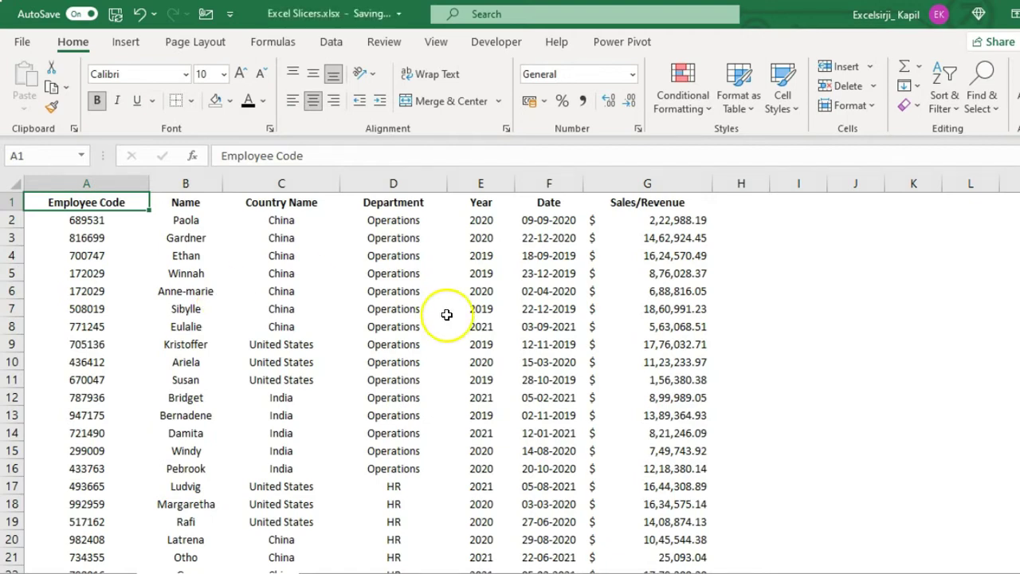
Step: Format the data as a Medium blue banded table with headers
left_click(741, 113)
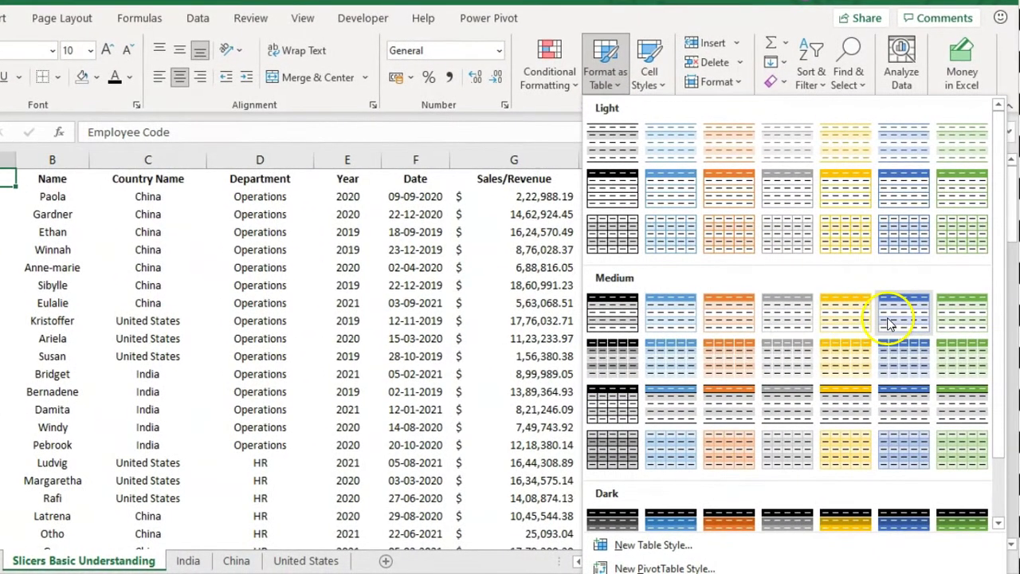
left_click(901, 320)
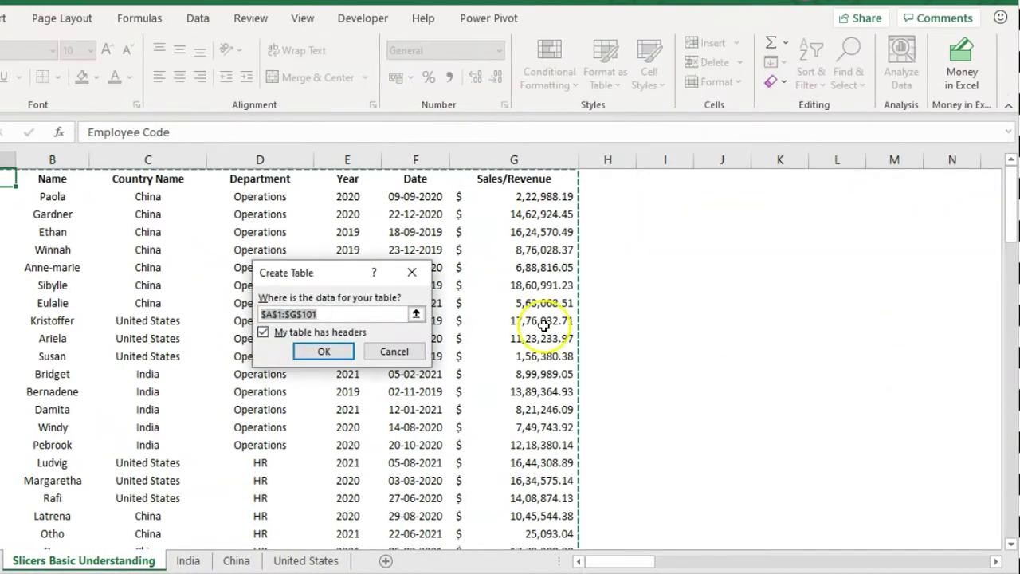
left_click(325, 350)
left_click(335, 346)
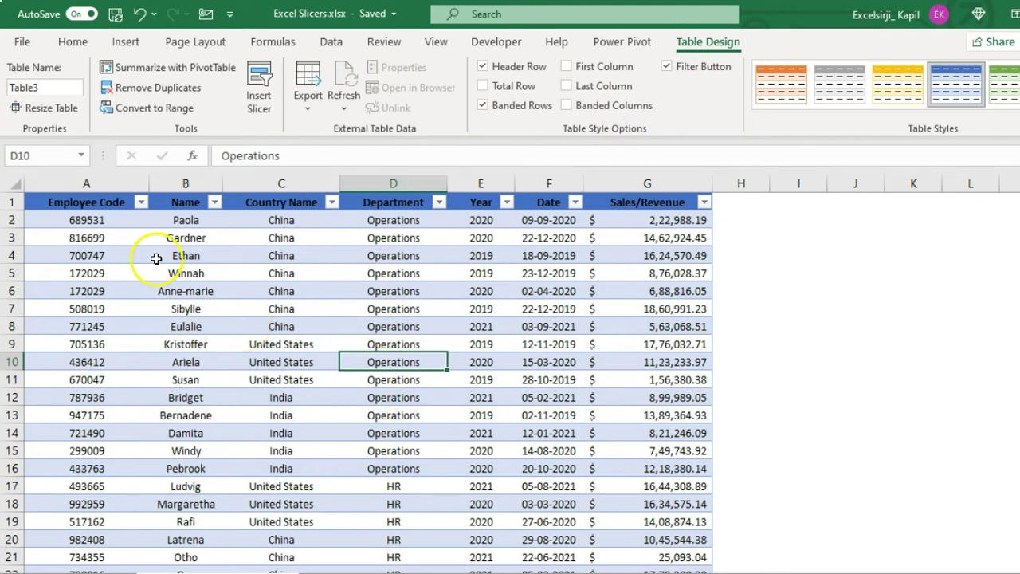
Step: Insert slicers for the Country Name, Department and Year fields
left_click(117, 47)
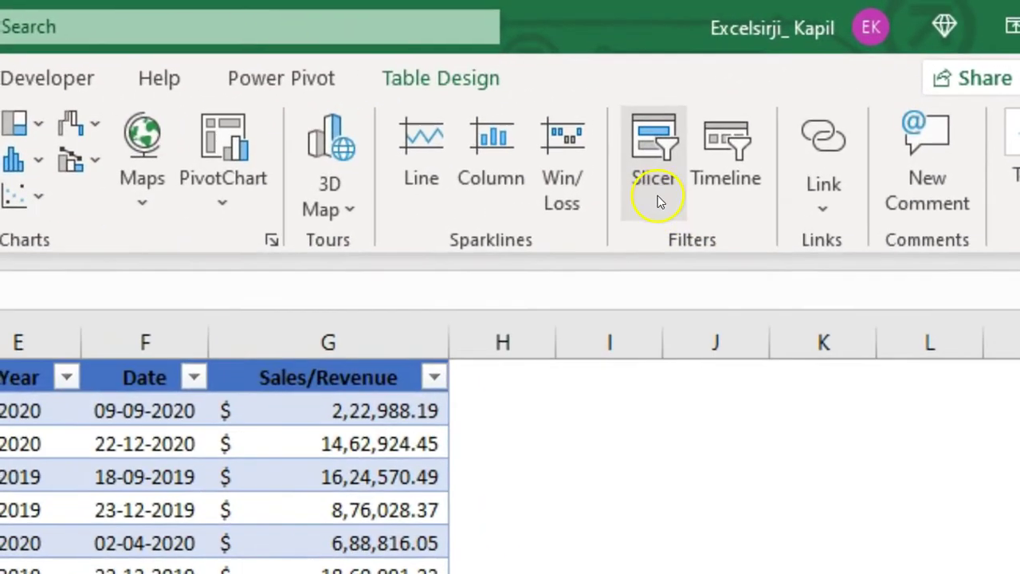
left_click(661, 143)
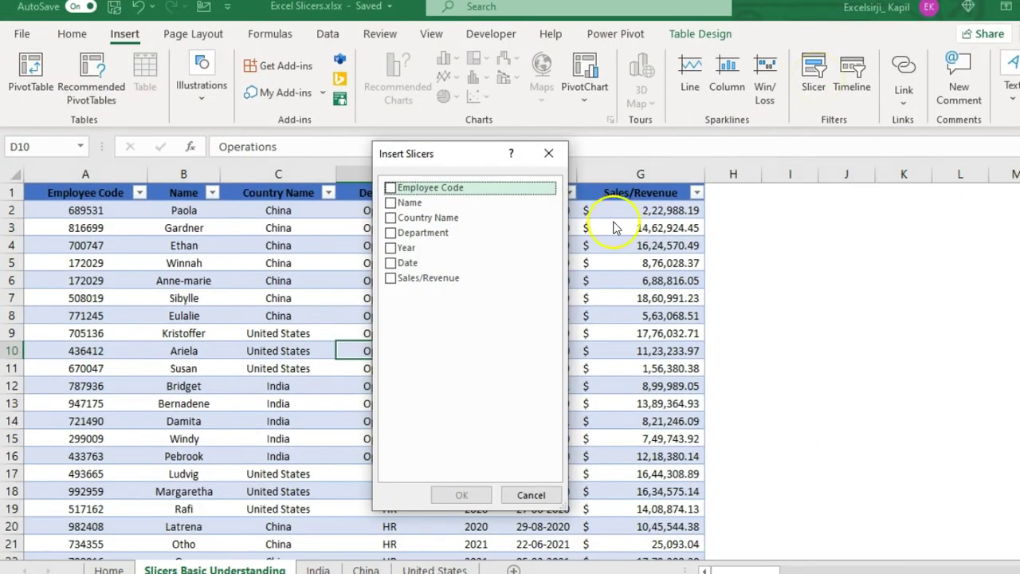
left_click_drag(467, 154, 720, 141)
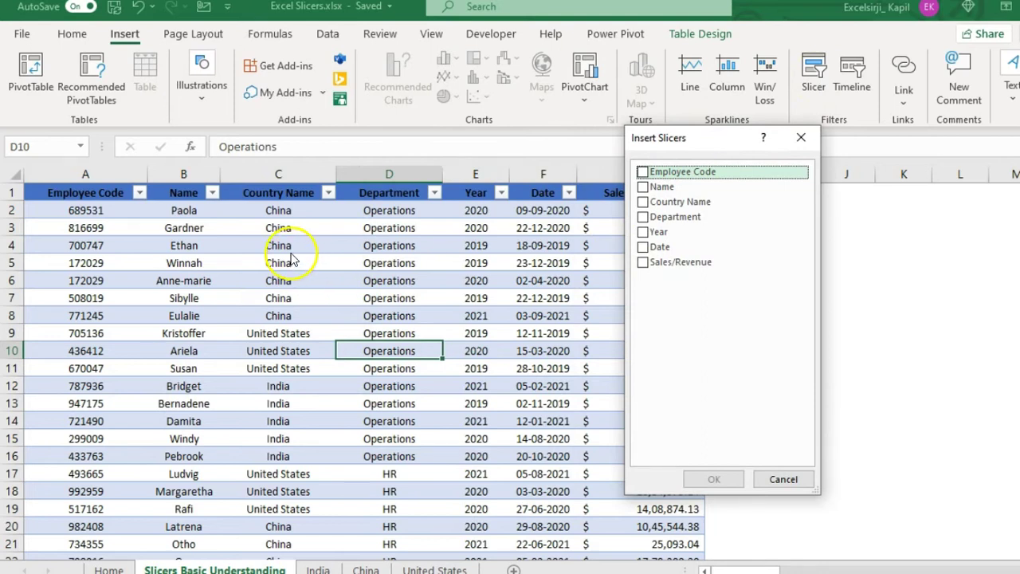
left_click(642, 201)
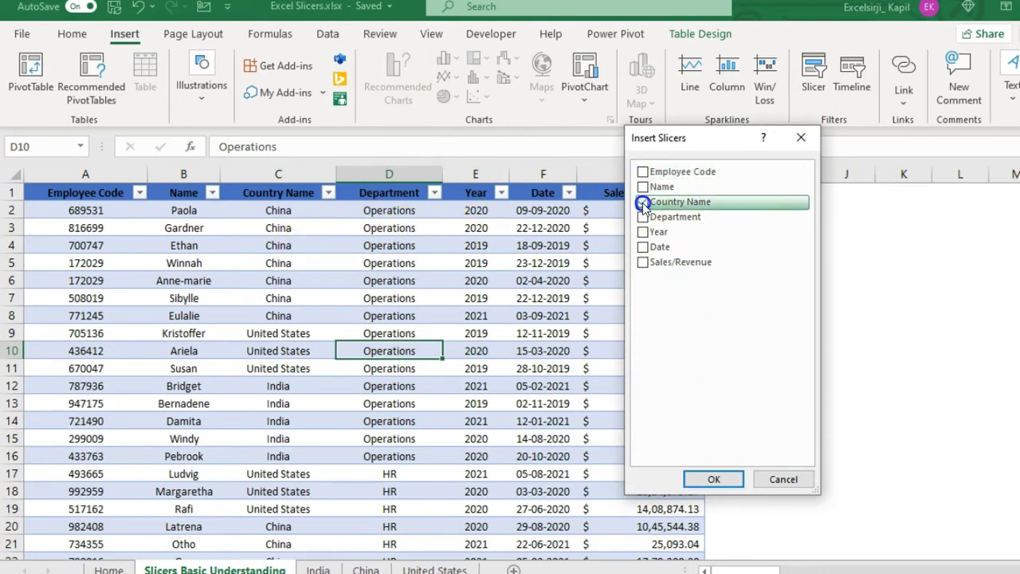
left_click(642, 217)
left_click(642, 232)
left_click(713, 479)
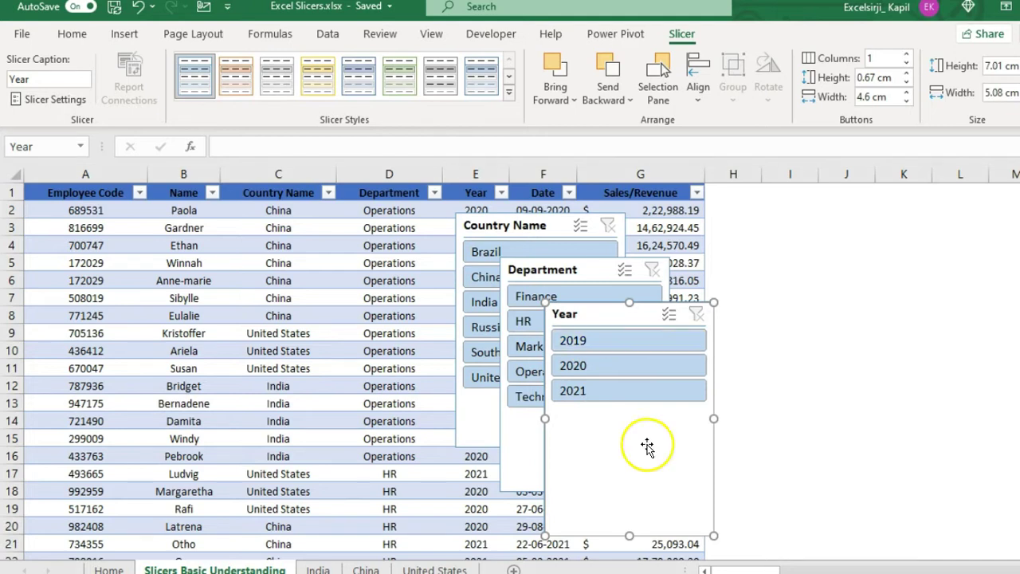
Step: Arrange the slicers: Year at columns H–J, Department beside it, Country Name below, each shrunk to fit
left_click(614, 318)
left_click_drag(606, 310, 770, 199)
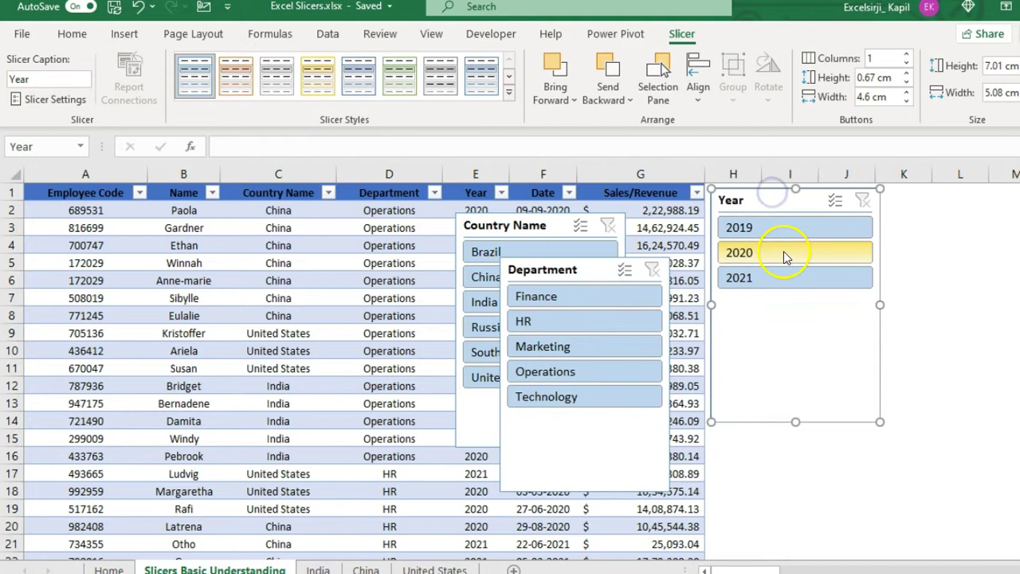
left_click_drag(880, 421, 806, 305)
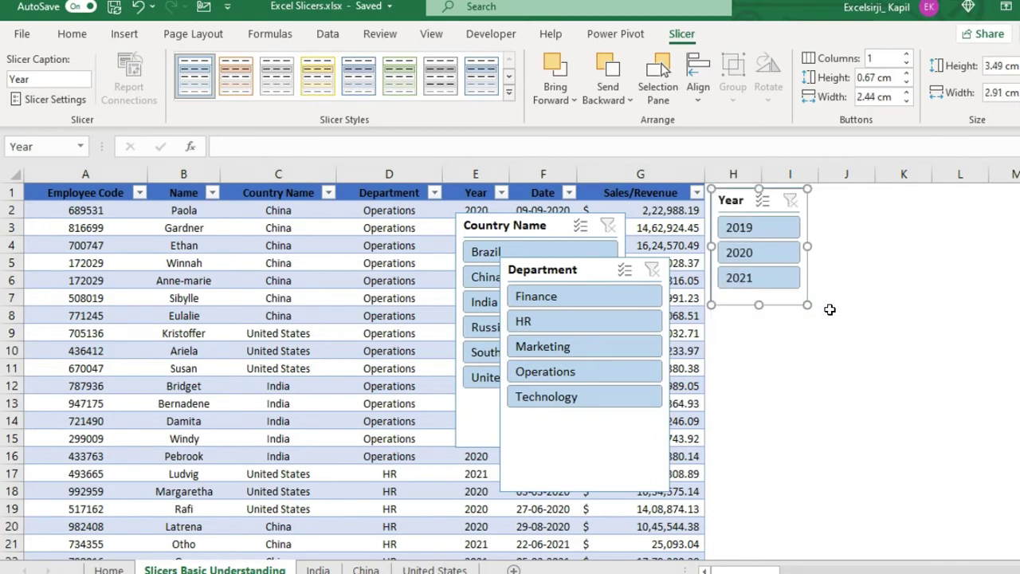
left_click_drag(566, 269, 881, 192)
left_click_drag(984, 421, 979, 352)
left_click_drag(558, 225, 902, 374)
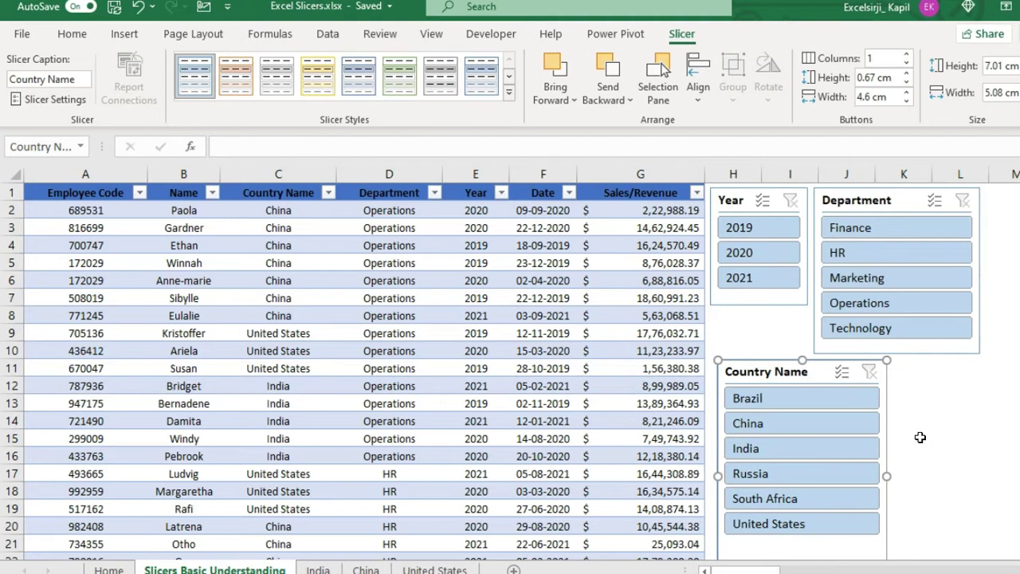
scroll(952, 537, "down", 2)
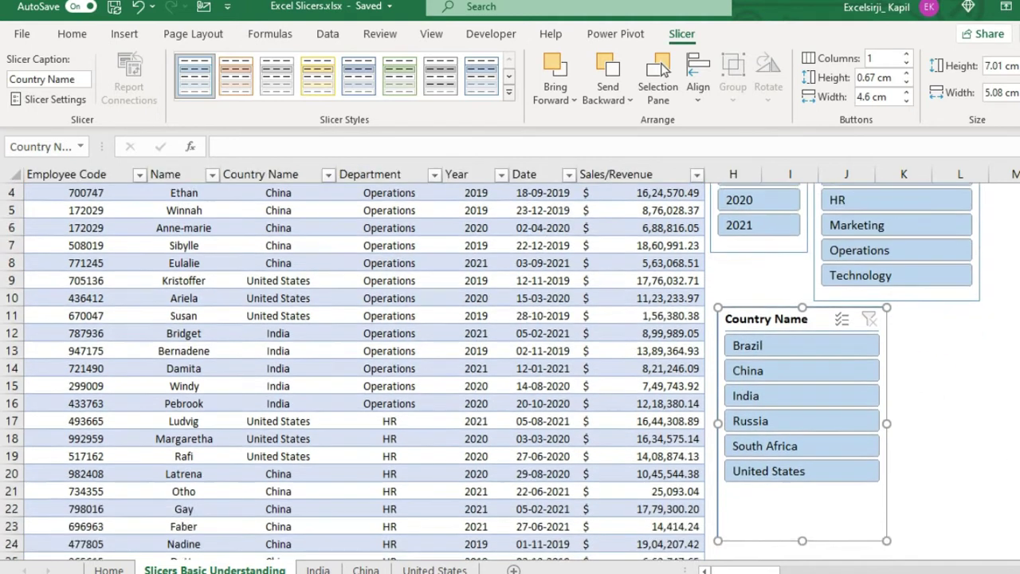
left_click(951, 537)
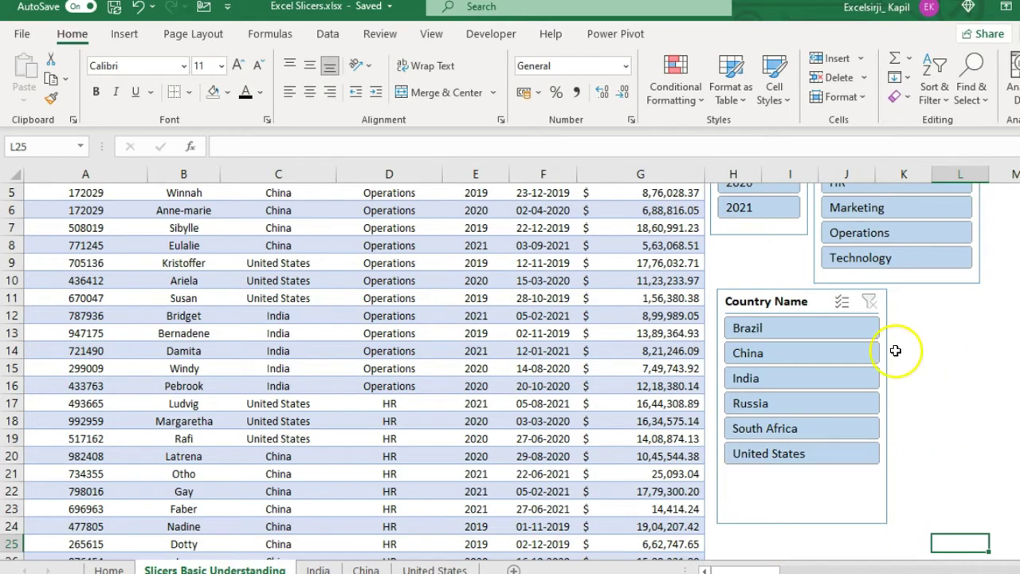
Step: Widen the Country Name slicer to 7.45 cm and stretch the Year slicer down to meet it
left_click(871, 489)
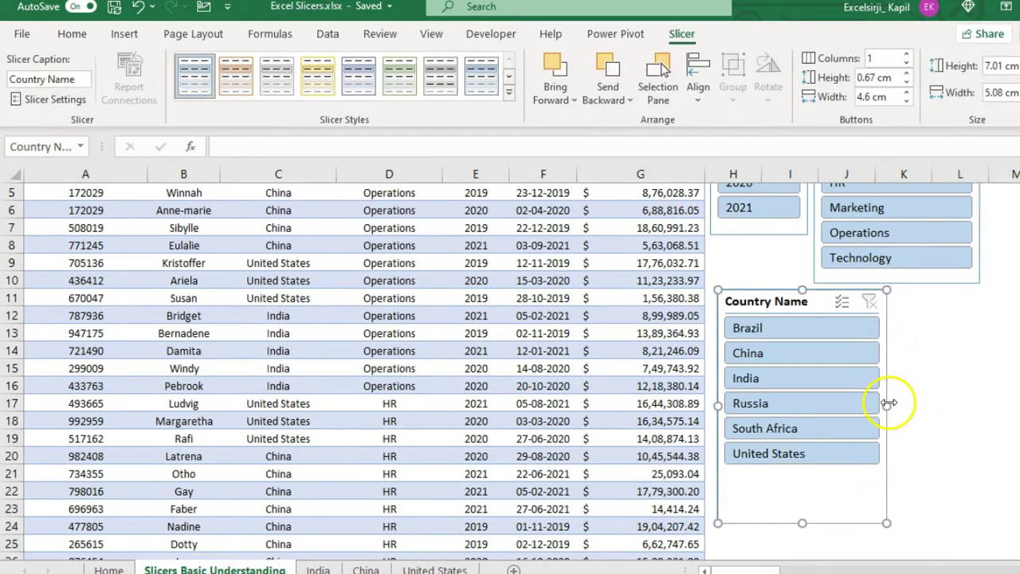
left_click_drag(887, 405, 982, 405)
left_click(770, 231)
left_click_drag(759, 234, 754, 283)
left_click(1016, 298)
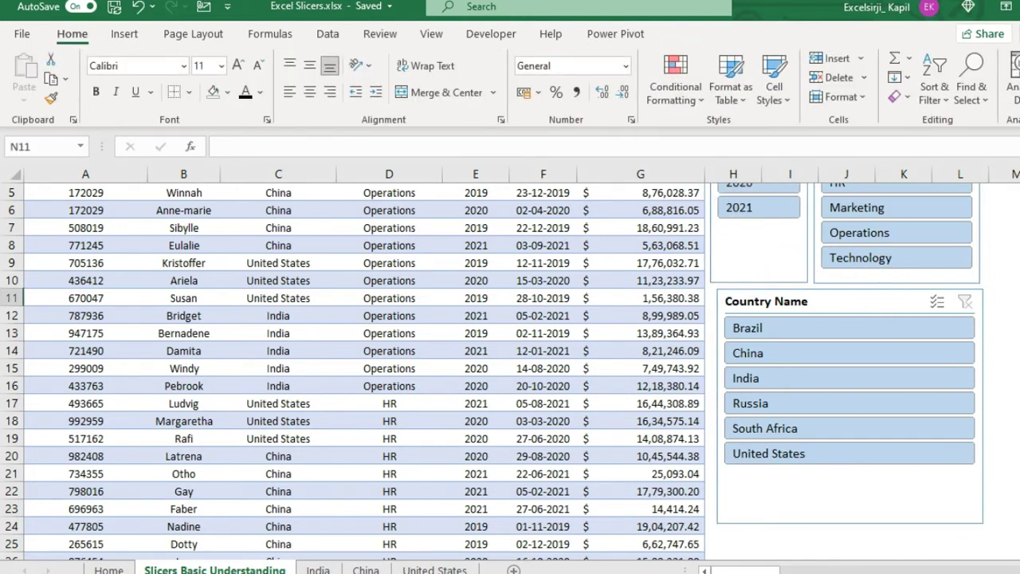
scroll(510, 358, "up", 2)
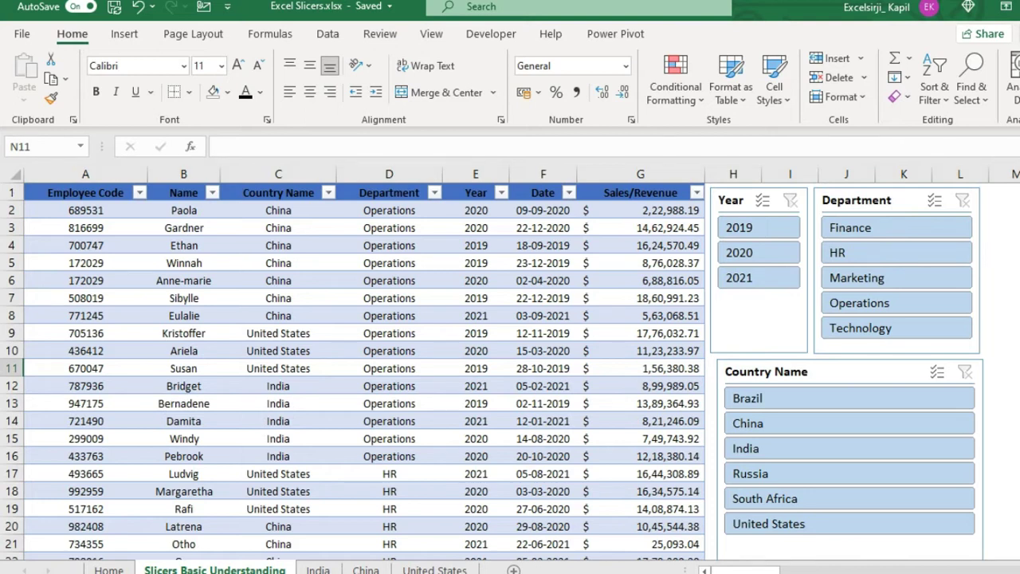
Step: Filter the table through the Department slicer, first to HR, then to Finance
left_click(891, 253)
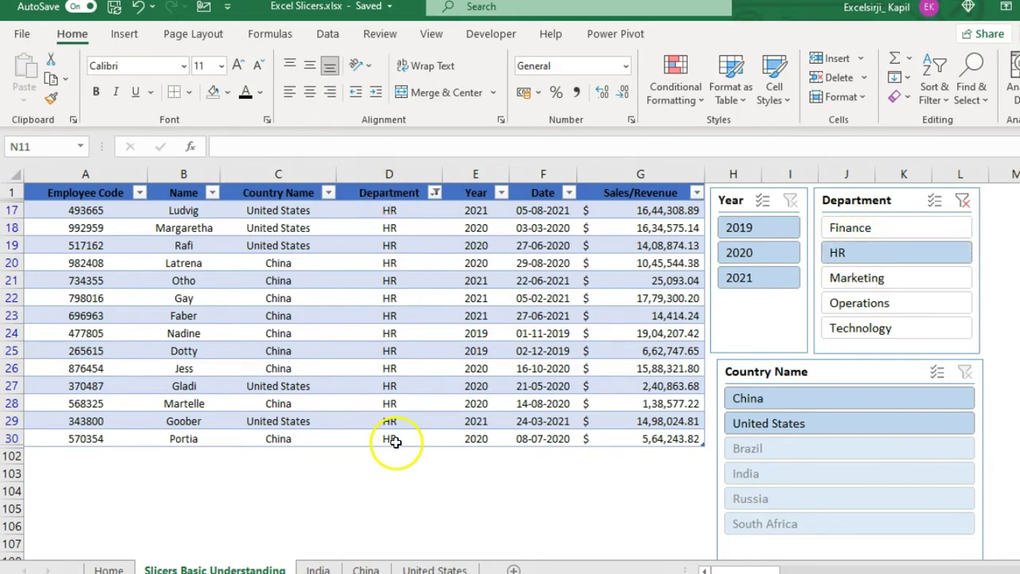
left_click(883, 230)
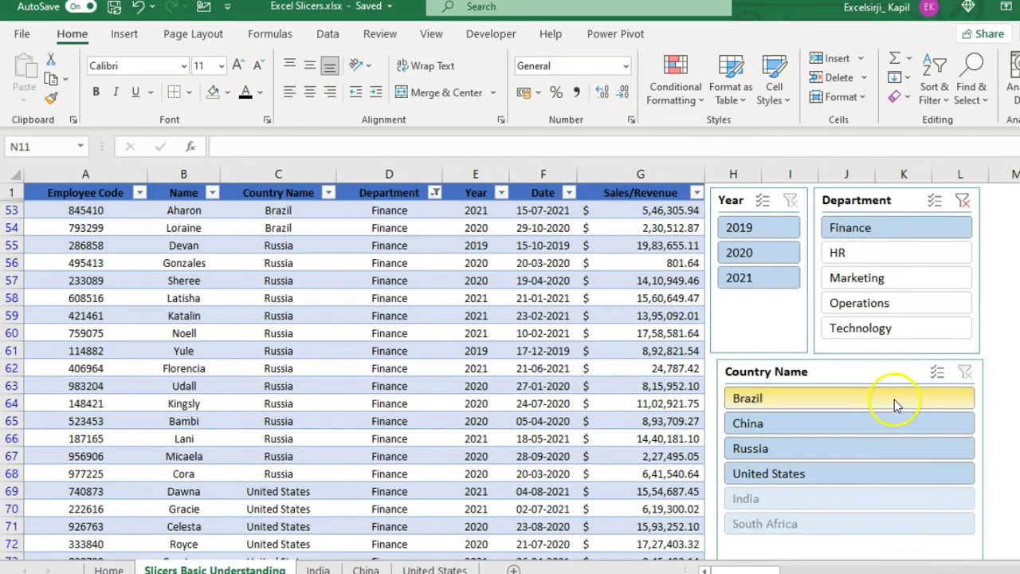
left_click(885, 373)
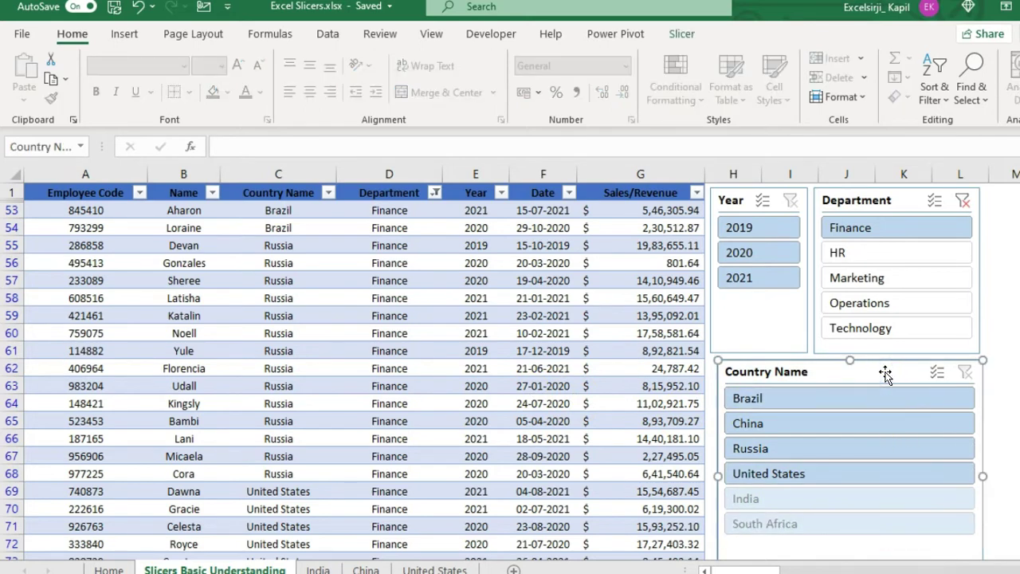
left_click(681, 33)
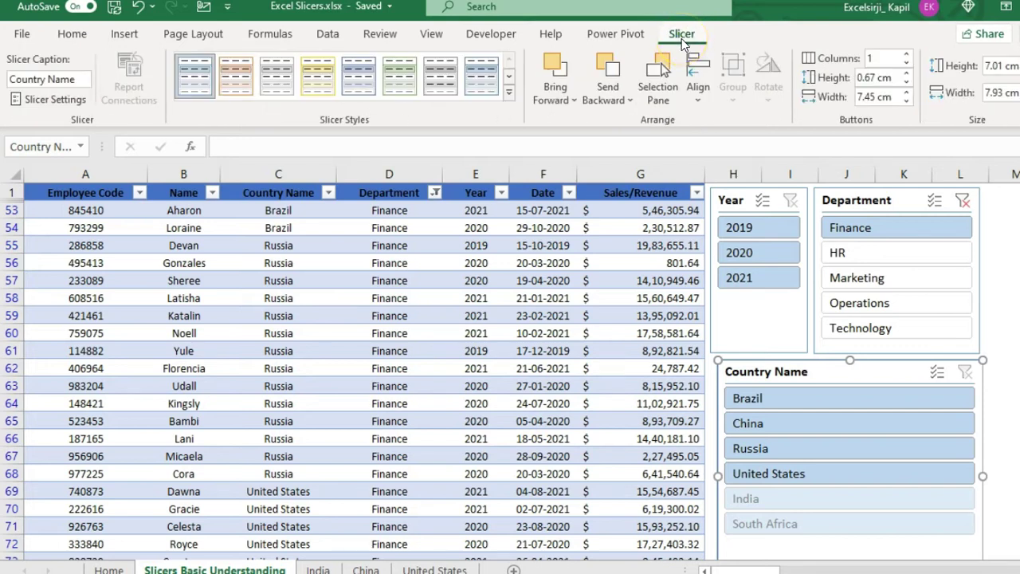
Step: Turn on 'Hide items with no data' in the Country Name slicer settings
left_click(54, 99)
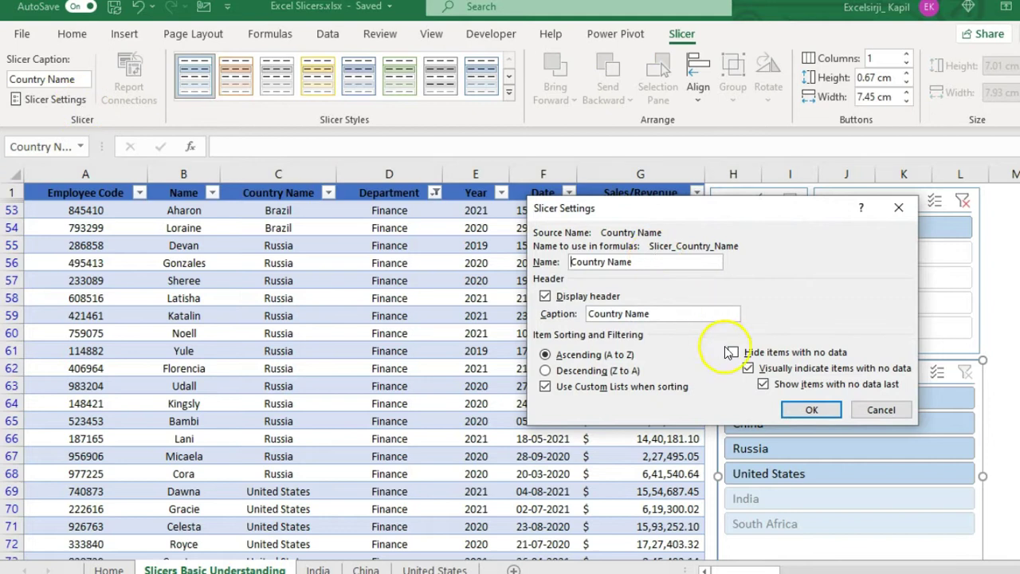
left_click(772, 354)
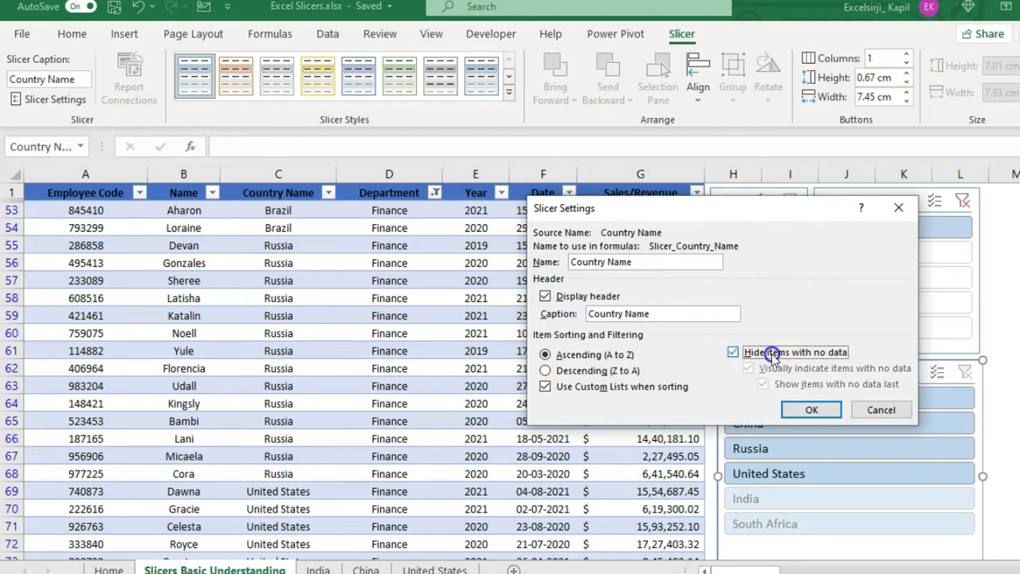
left_click(811, 410)
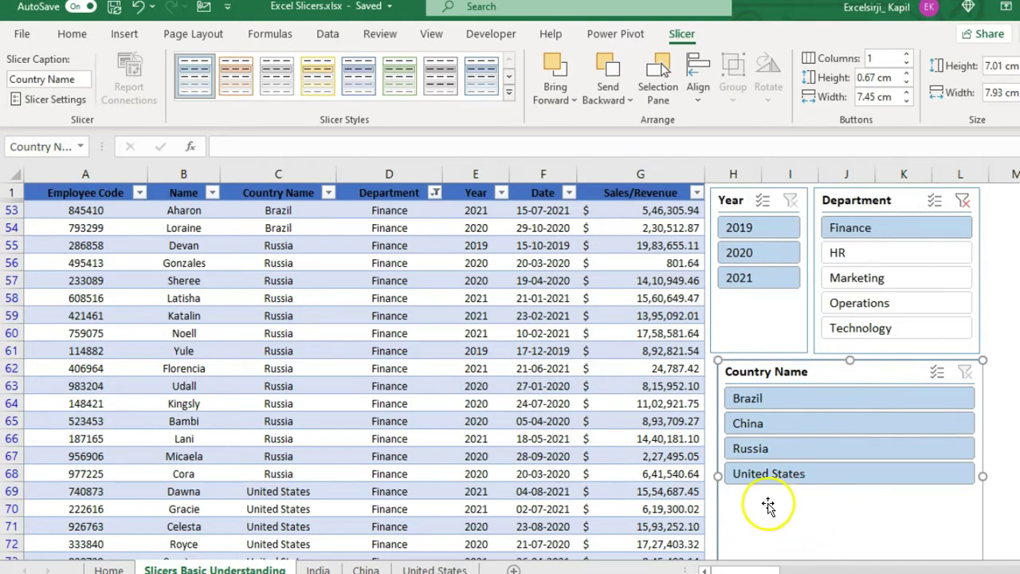
left_click(654, 461)
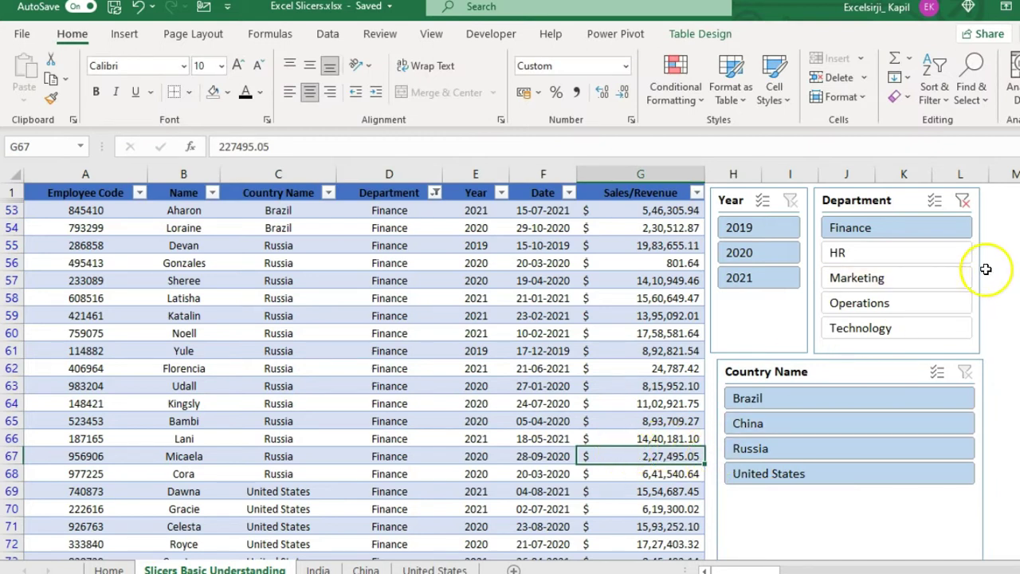
Step: Clear the Department slicer filter so all departments and countries show again
left_click(962, 201)
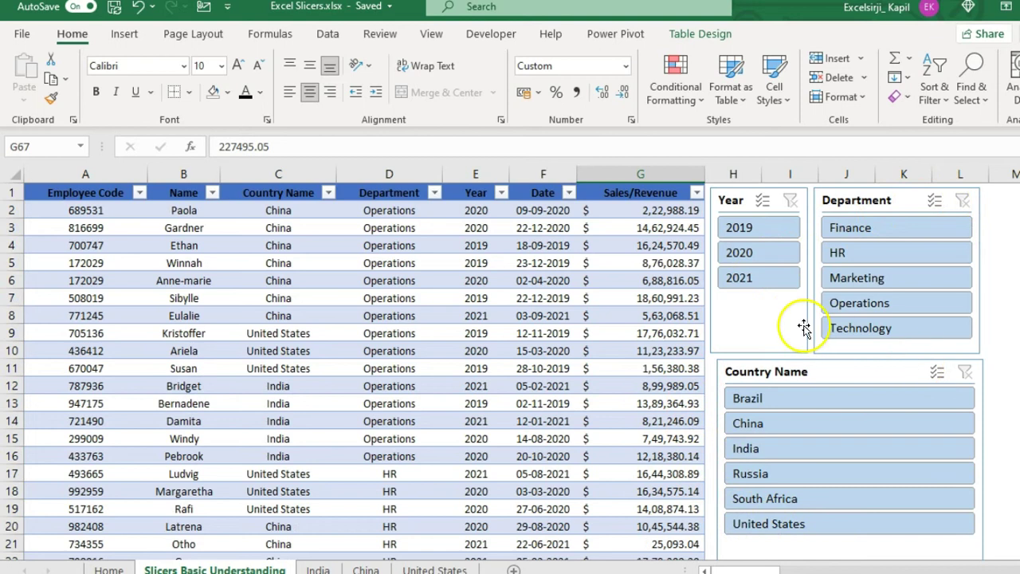
left_click(725, 335)
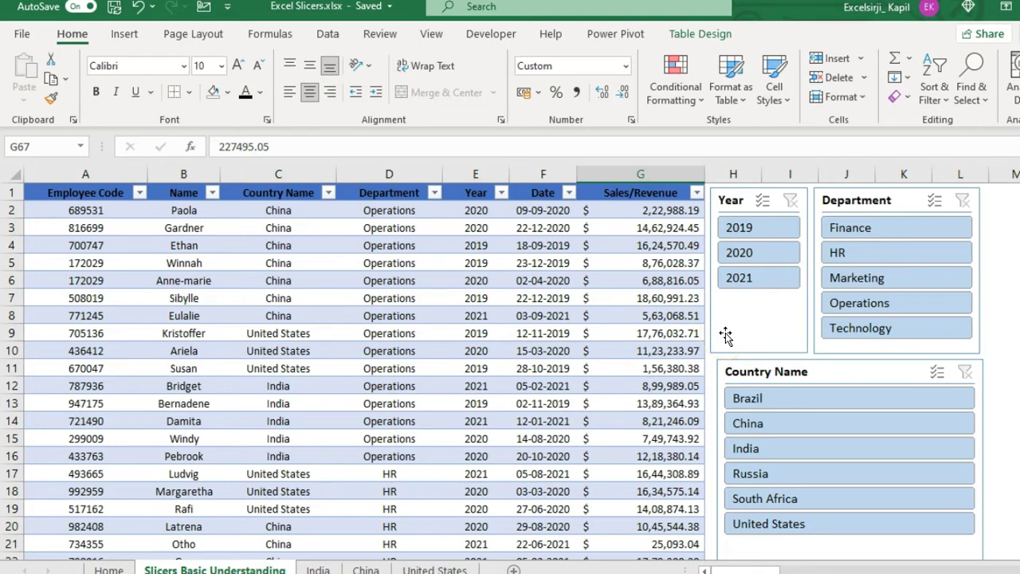
left_click(881, 197)
left_click(882, 197)
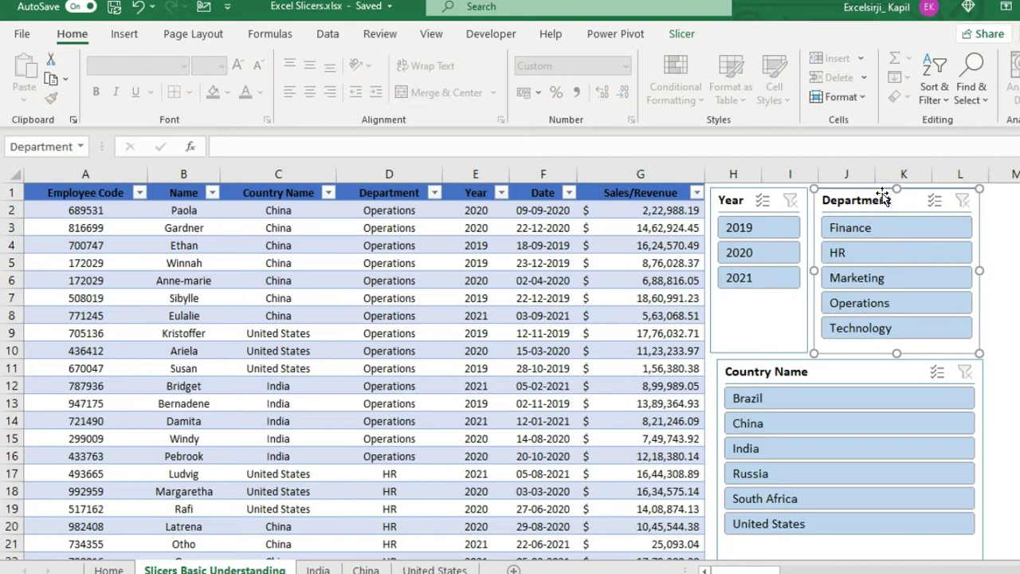
left_click(682, 33)
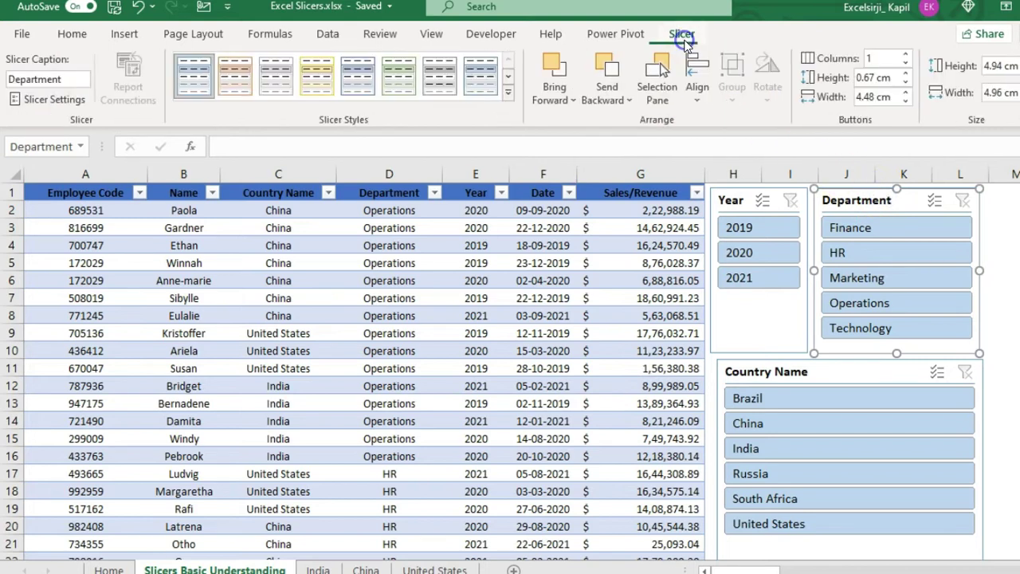
left_click(508, 93)
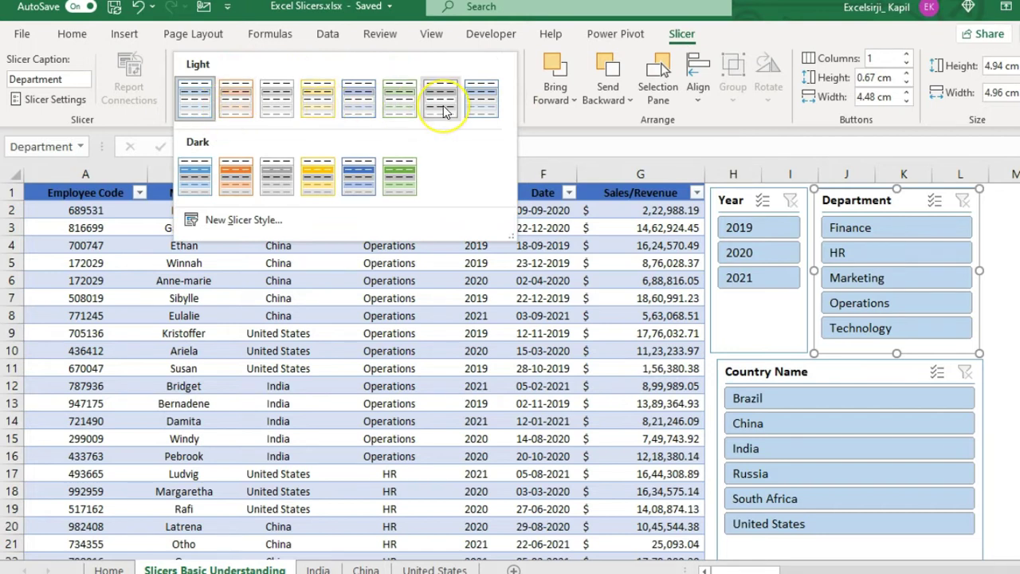
Step: Apply the dark blue Dark 5 slicer style to the Department slicer
left_click(365, 177)
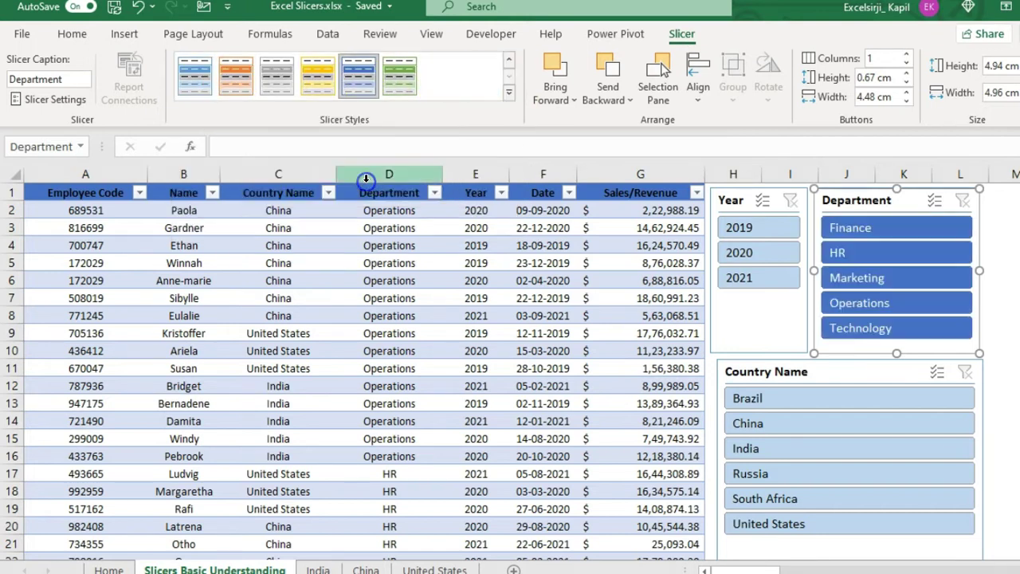
left_click(1012, 351)
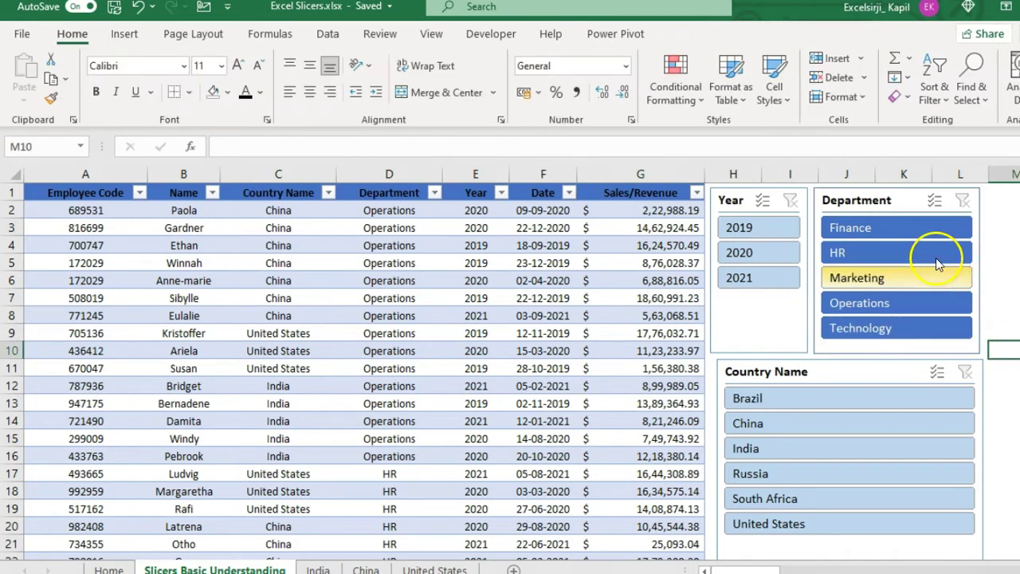
left_click(899, 192)
left_click(681, 35)
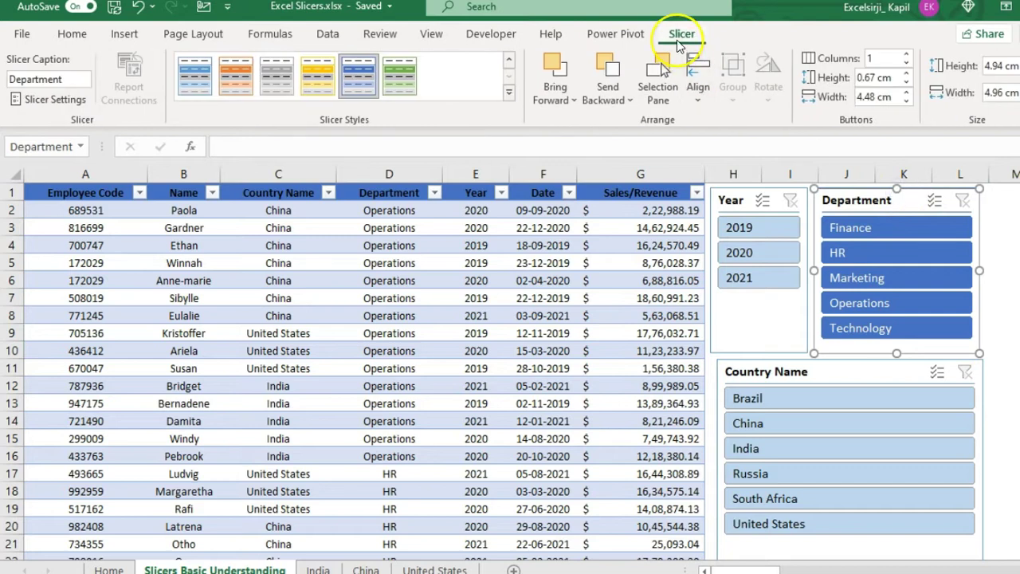
left_click(508, 92)
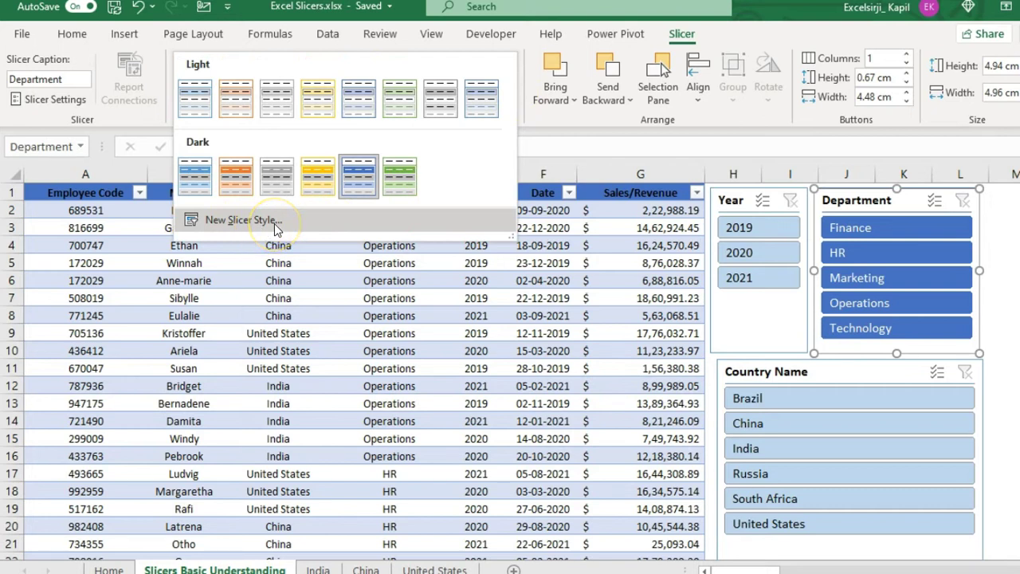
key("Escape")
left_click(996, 228)
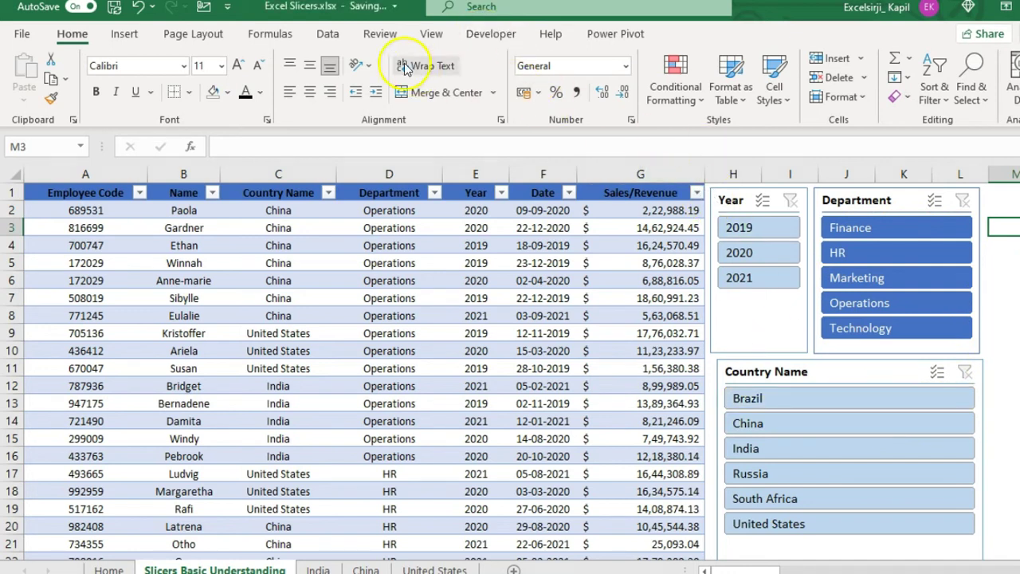
Step: Protect the sheet, test the HR slicer item, then unprotect the sheet again
left_click(376, 34)
left_click(655, 84)
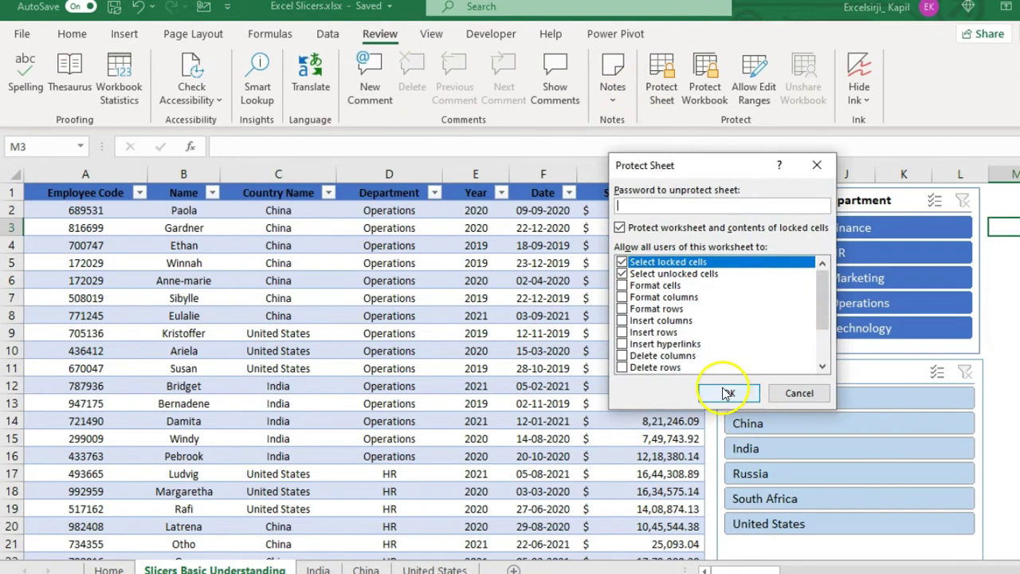
left_click(722, 390)
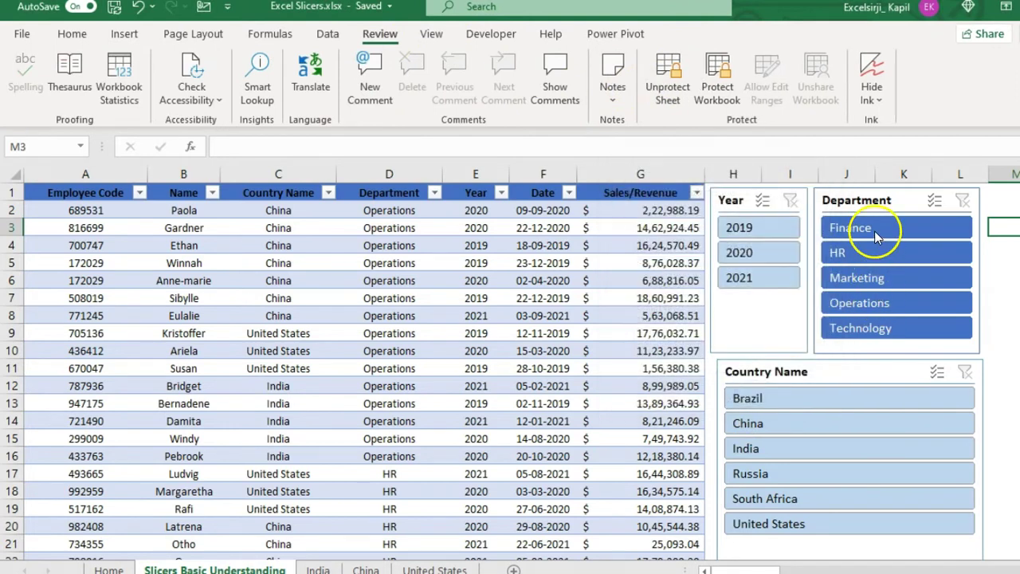
left_click(851, 254)
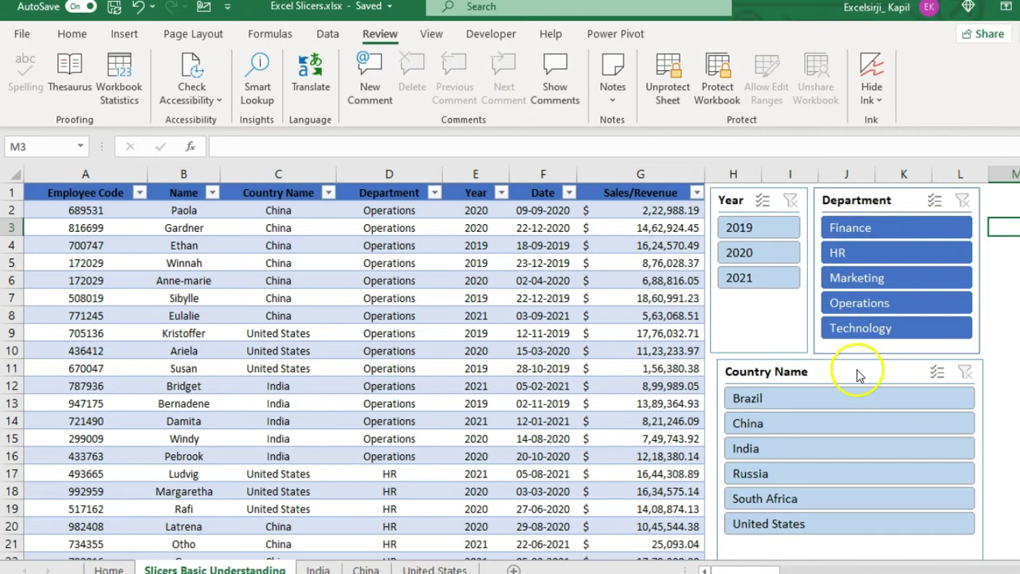
left_click(663, 94)
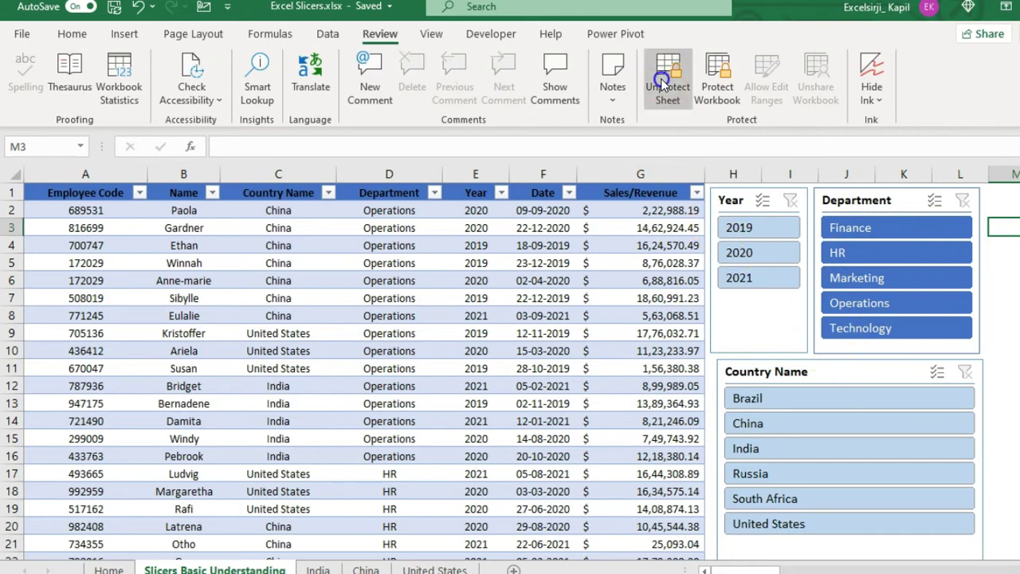
left_click(898, 200)
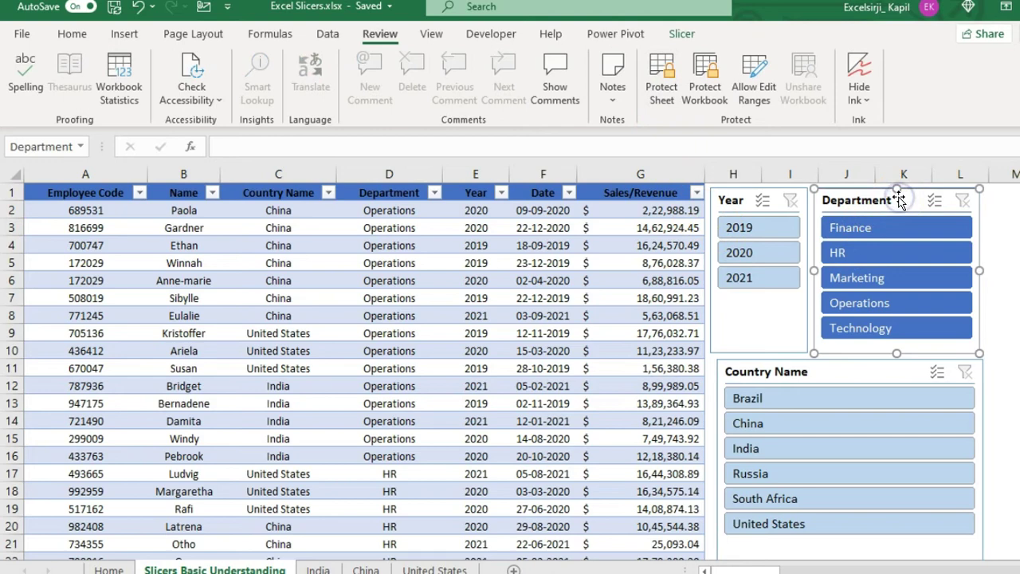
Step: Check the Department slicer's Locked property in Format Slicer, then close the pane
right_click(898, 198)
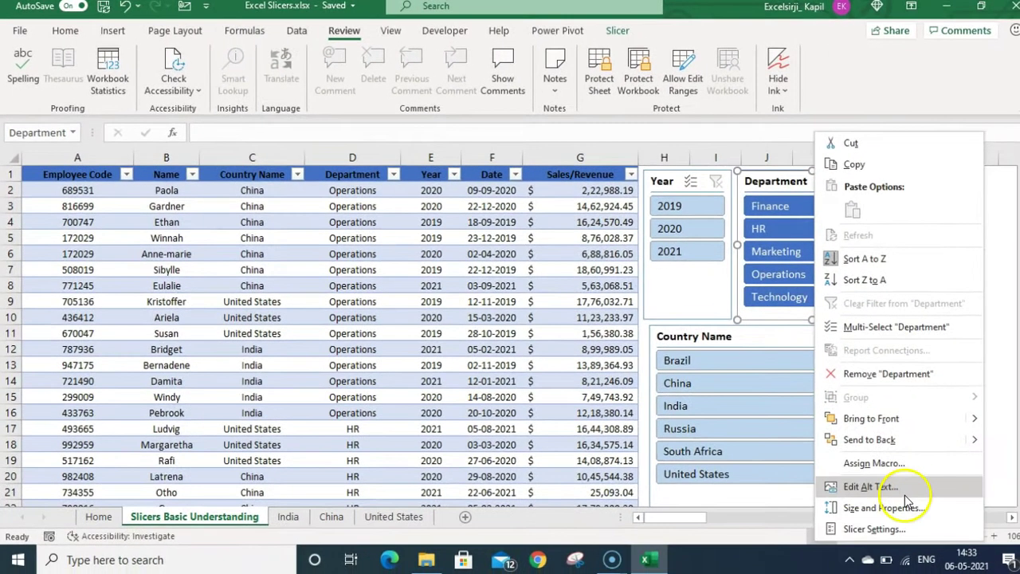
left_click(910, 510)
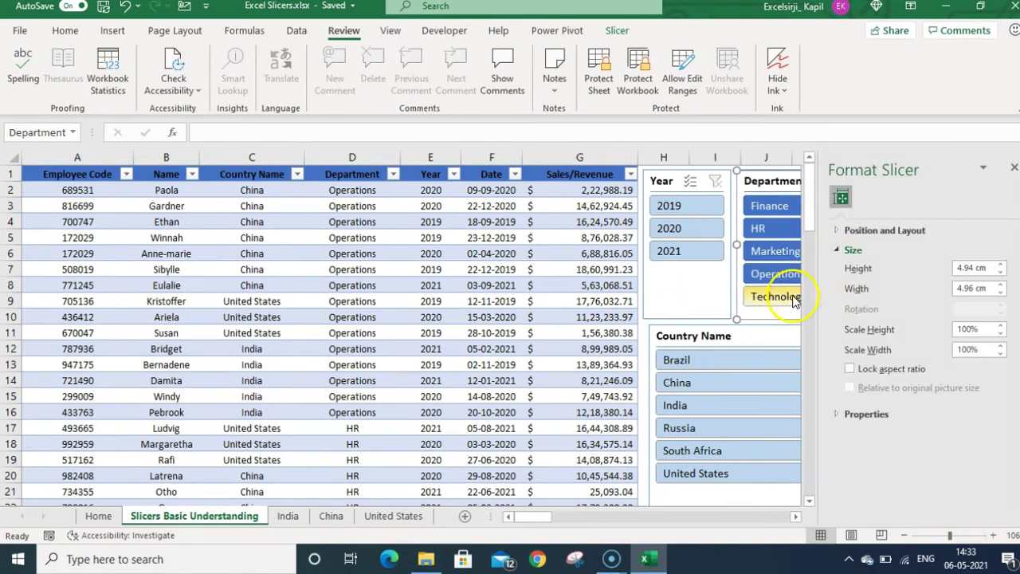
left_click(834, 414)
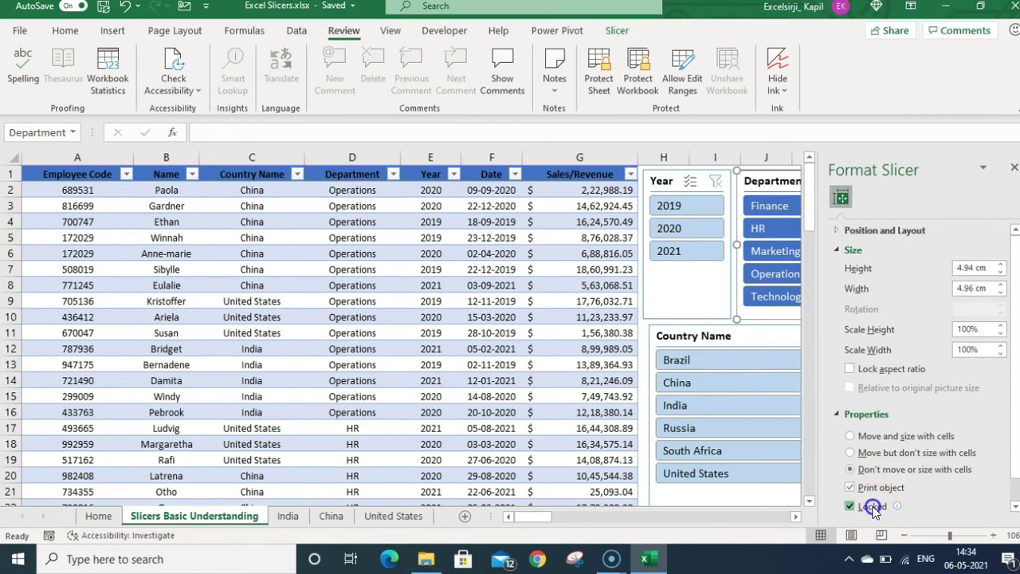
left_click(1013, 167)
left_click(478, 237)
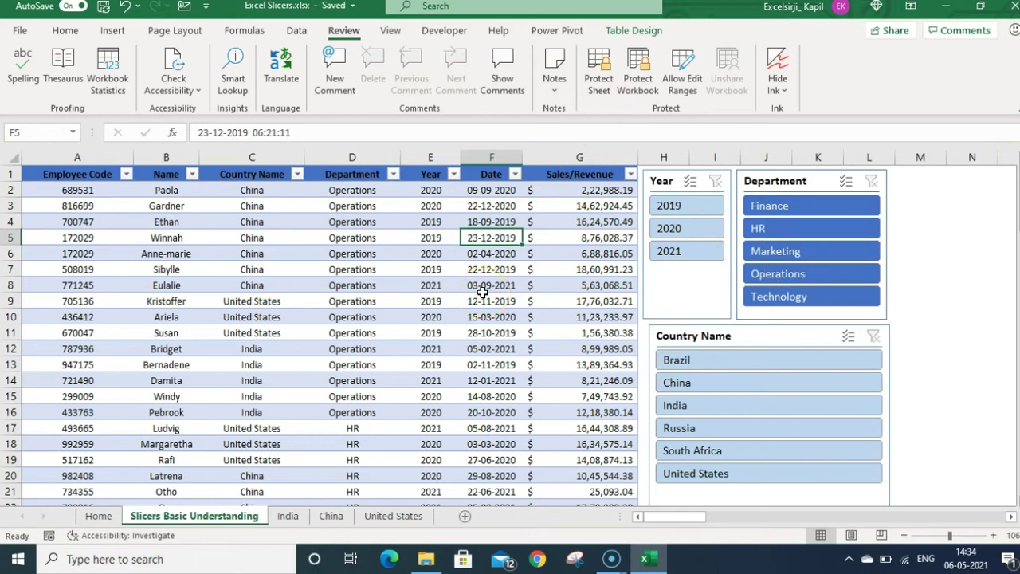
Step: Protect the sheet with Use AutoFilter allowed, then test the Department slicer with HR and clear it
left_click(263, 238)
left_click(599, 83)
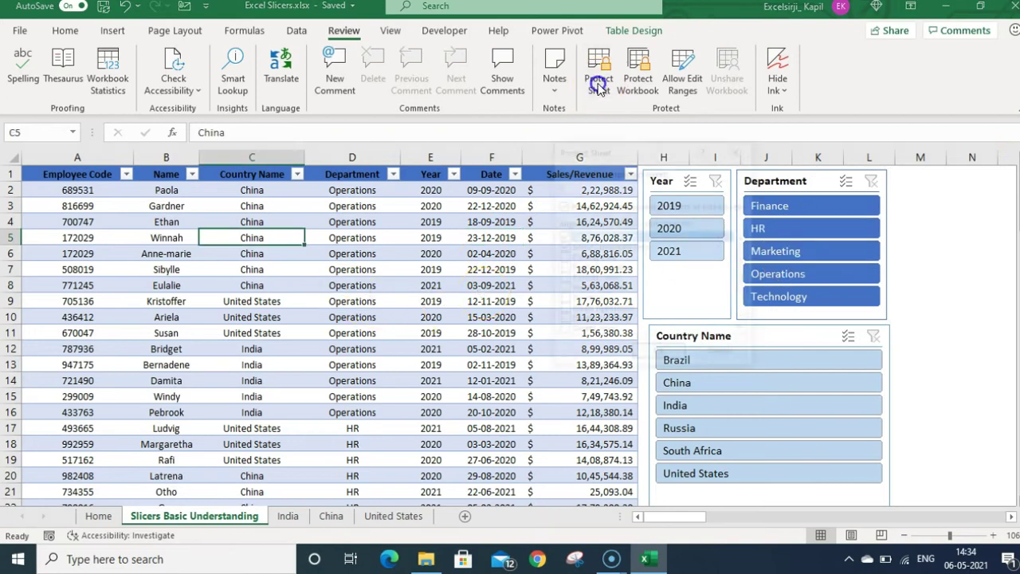
left_click_drag(745, 255, 741, 293)
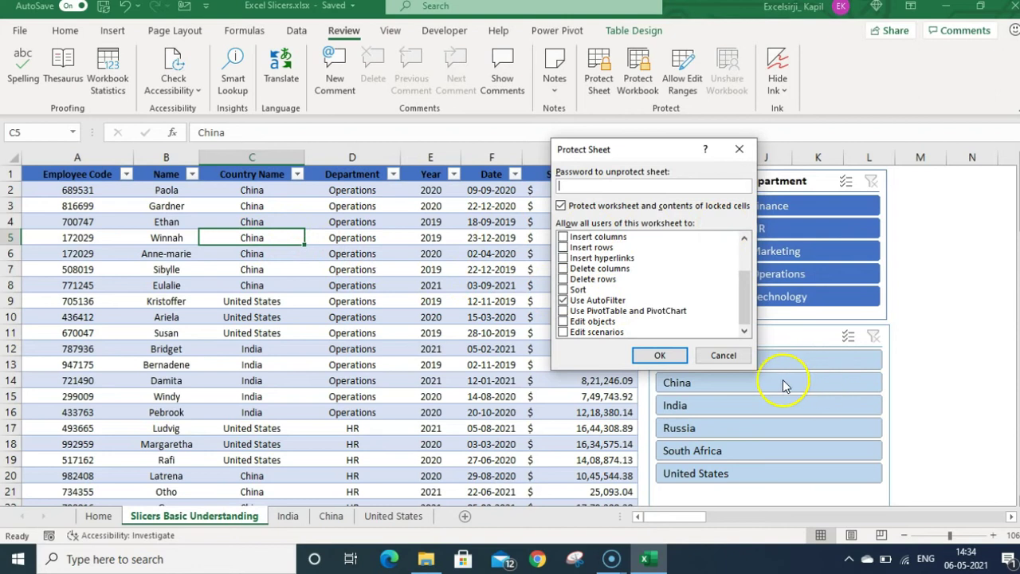
left_click(661, 355)
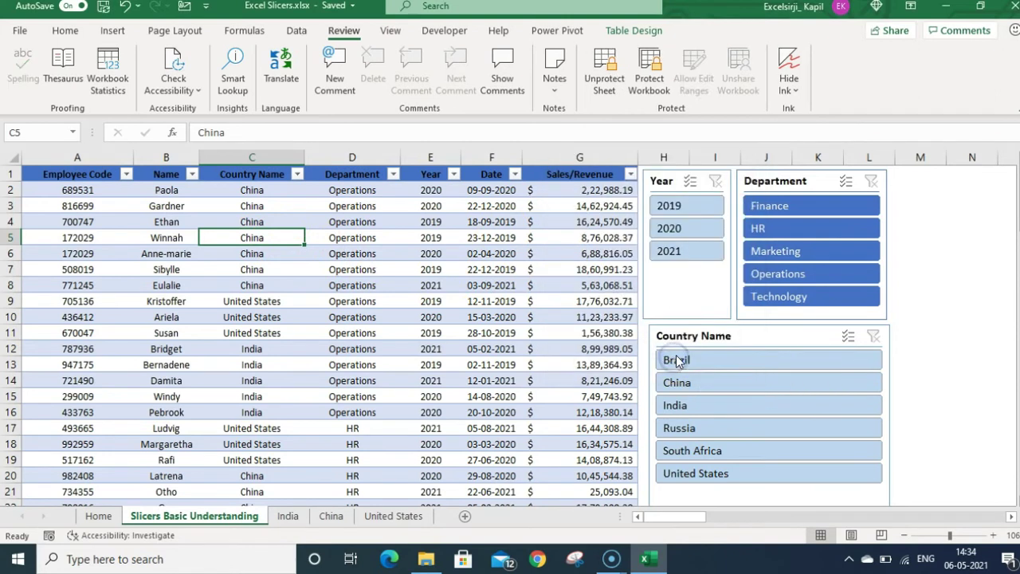
left_click(812, 231)
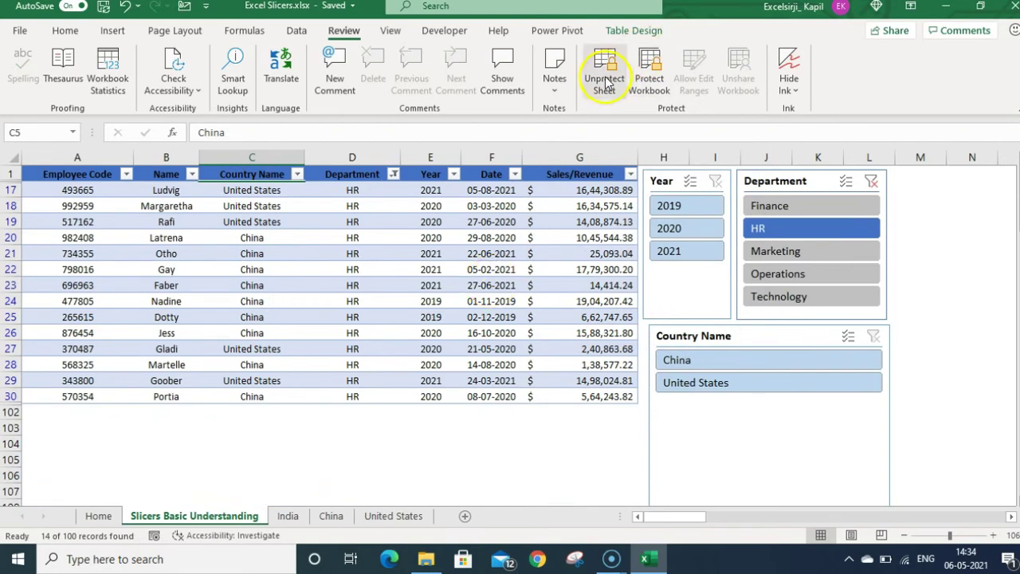
left_click(871, 182)
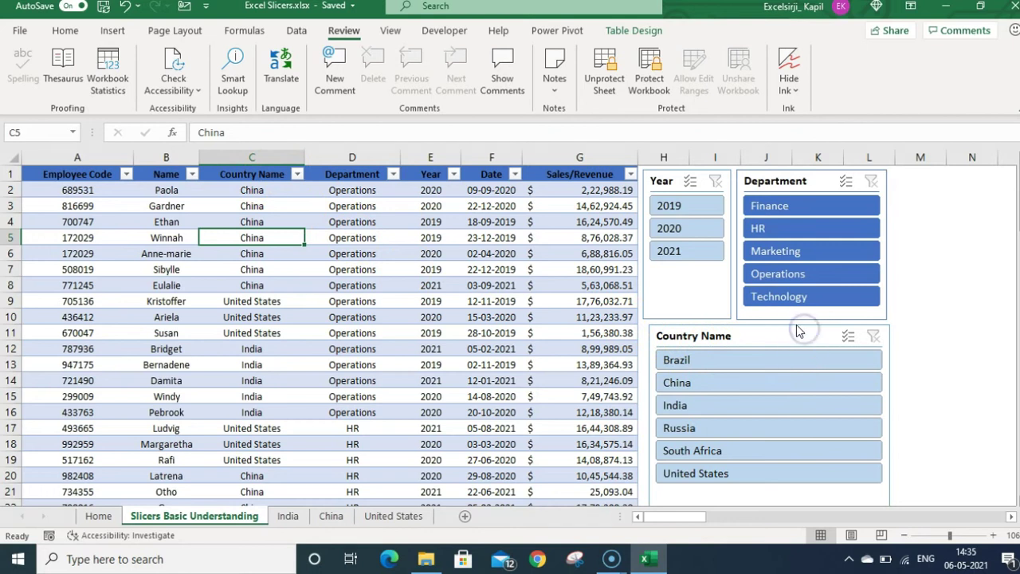
Step: Unprotect the sheet and review the Country Name slicer settings, leaving the caption 'Country Name'
left_click(606, 76)
left_click(799, 324)
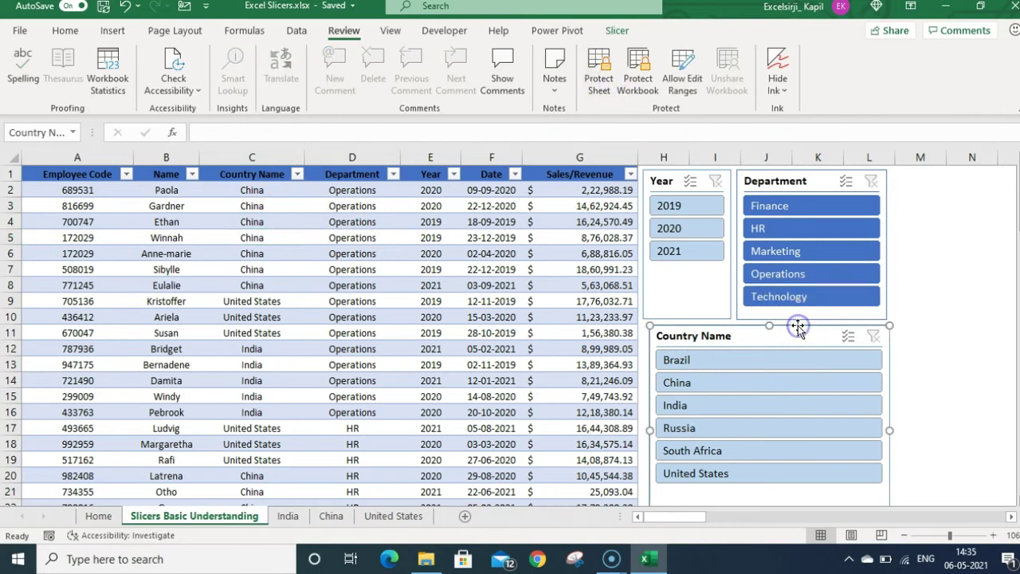
left_click(621, 30)
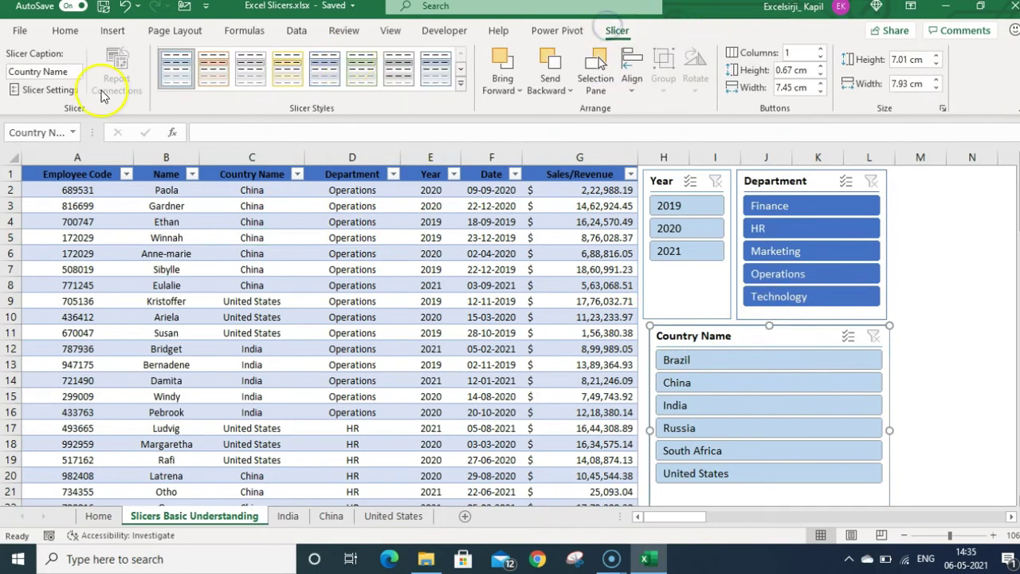
left_click(34, 96)
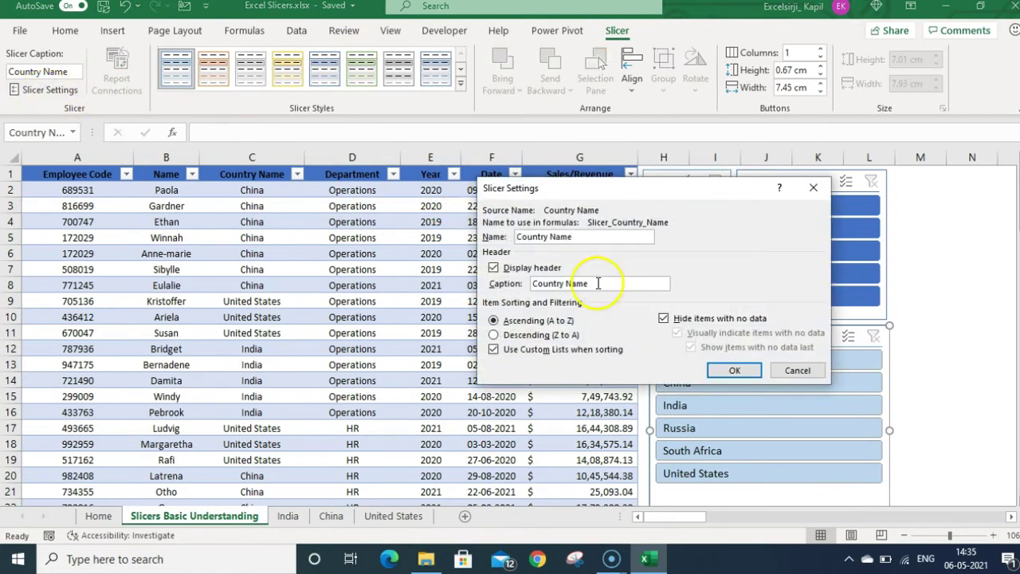
left_click_drag(593, 284, 526, 292)
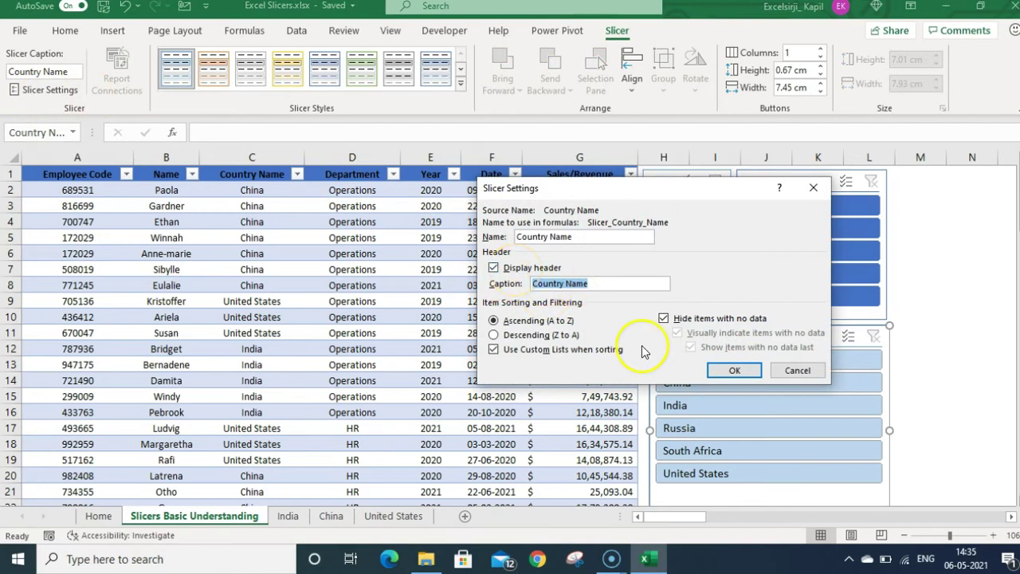
left_click(725, 372)
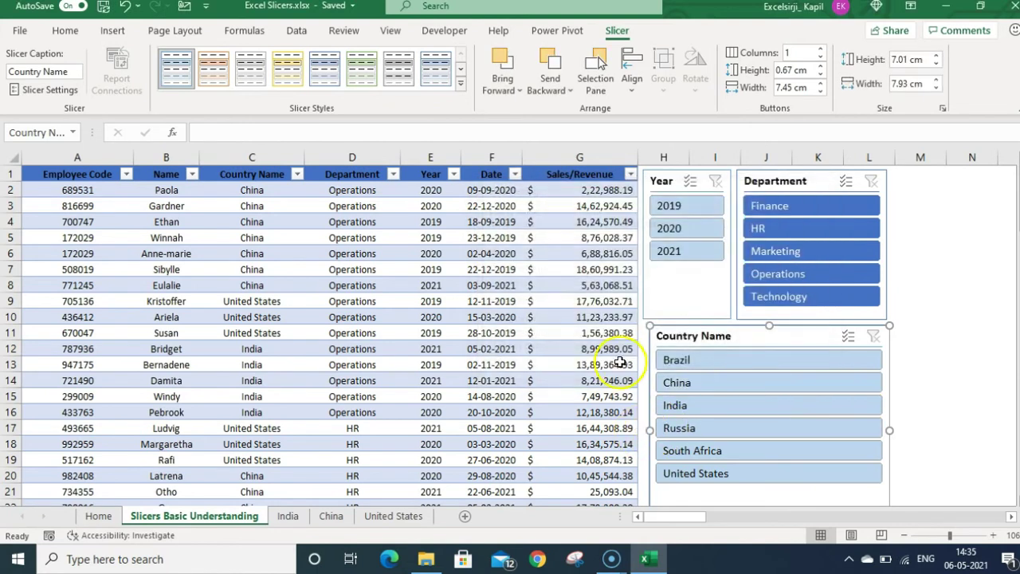
key("Tab")
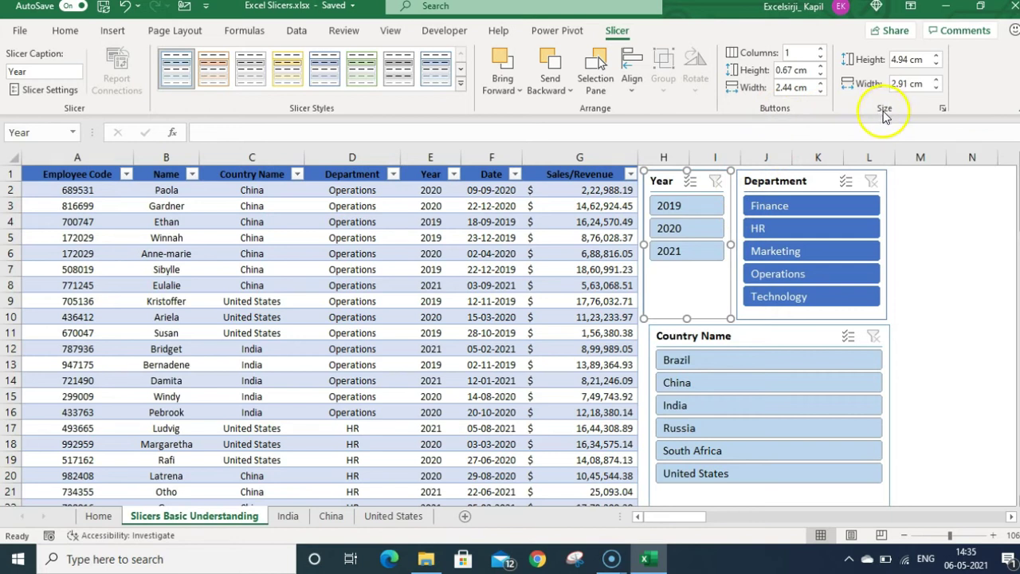
Step: Set the Country Name slicer to 2 columns and shrink its height to fit the buttons
left_click(792, 334)
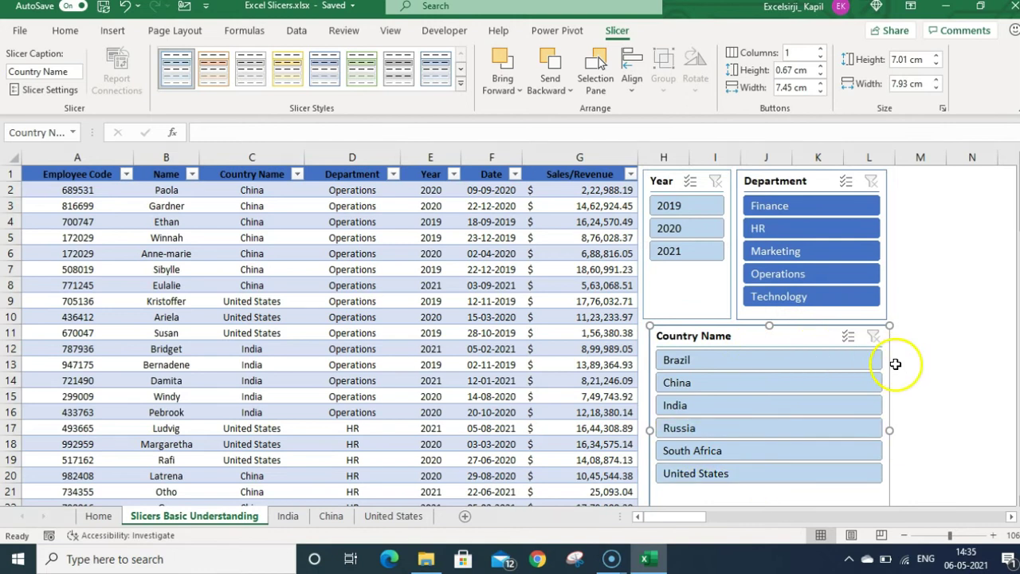
left_click(802, 53)
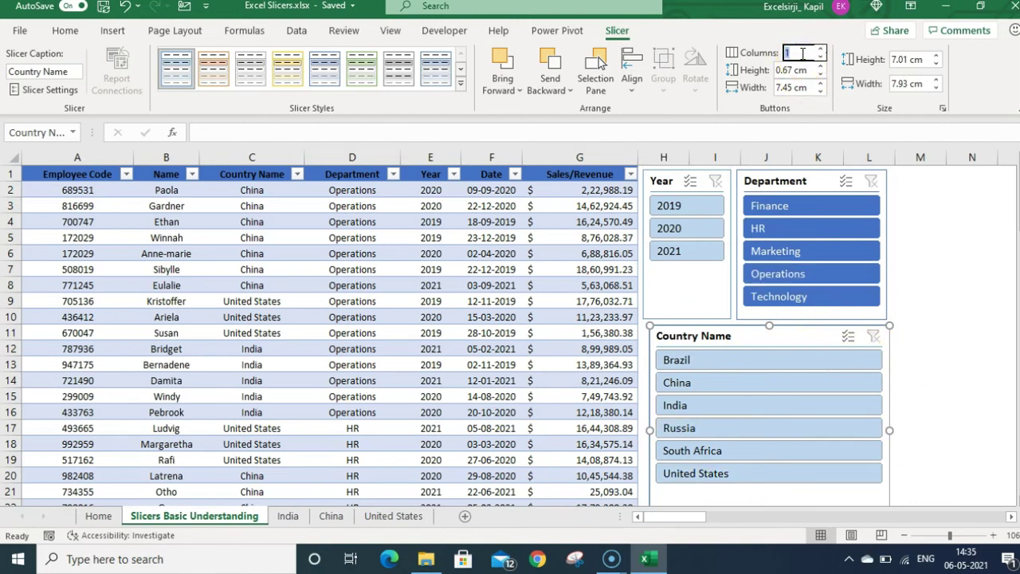
key("Return")
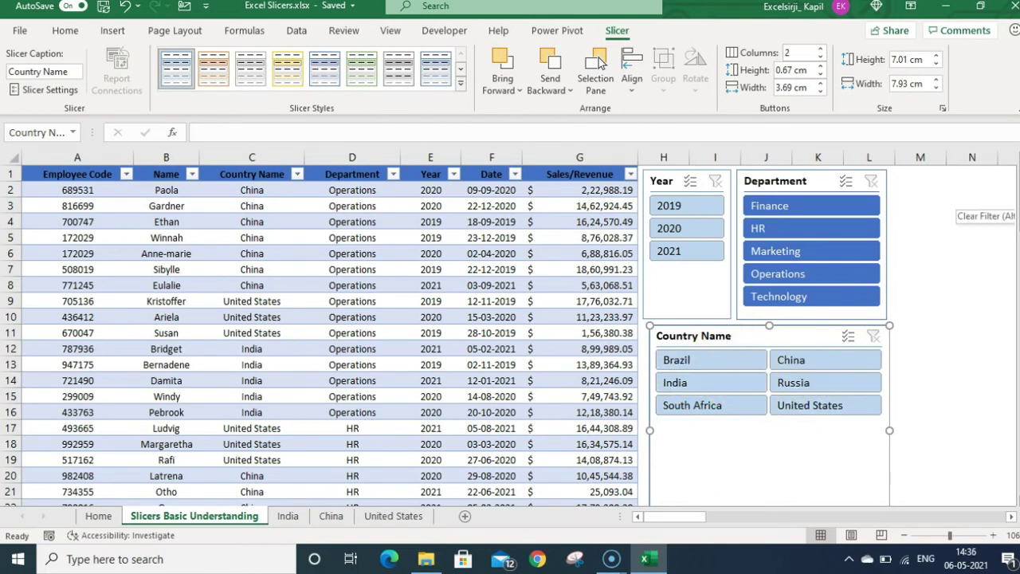
scroll(1001, 271, "down", 5)
left_click_drag(889, 282, 890, 178)
left_click_drag(1017, 239, 1017, 171)
left_click(957, 404)
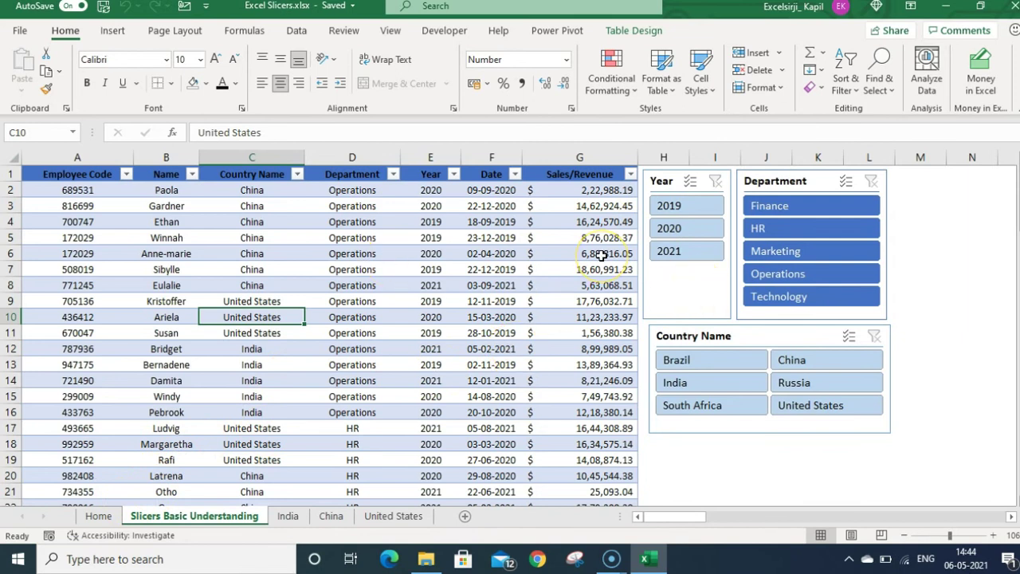
Step: Move the Department slicer onto the Home sheet at cell A3
left_click(788, 181)
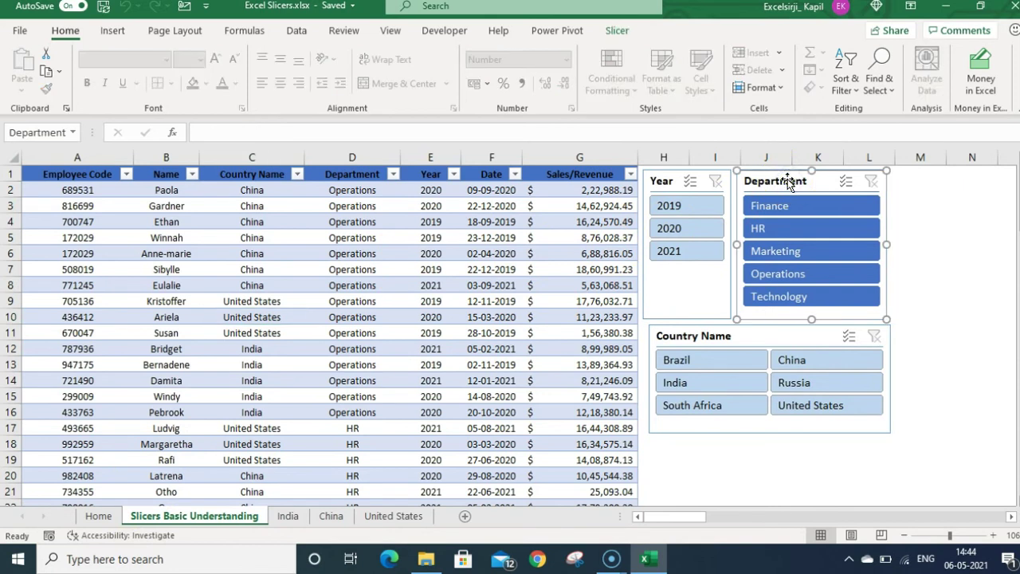
key("Delete")
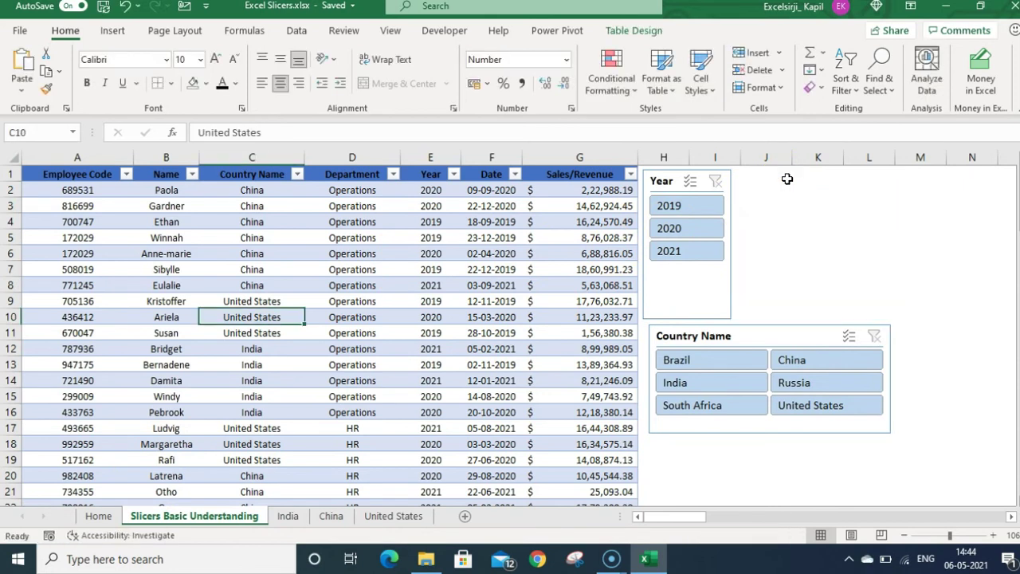
left_click(97, 516)
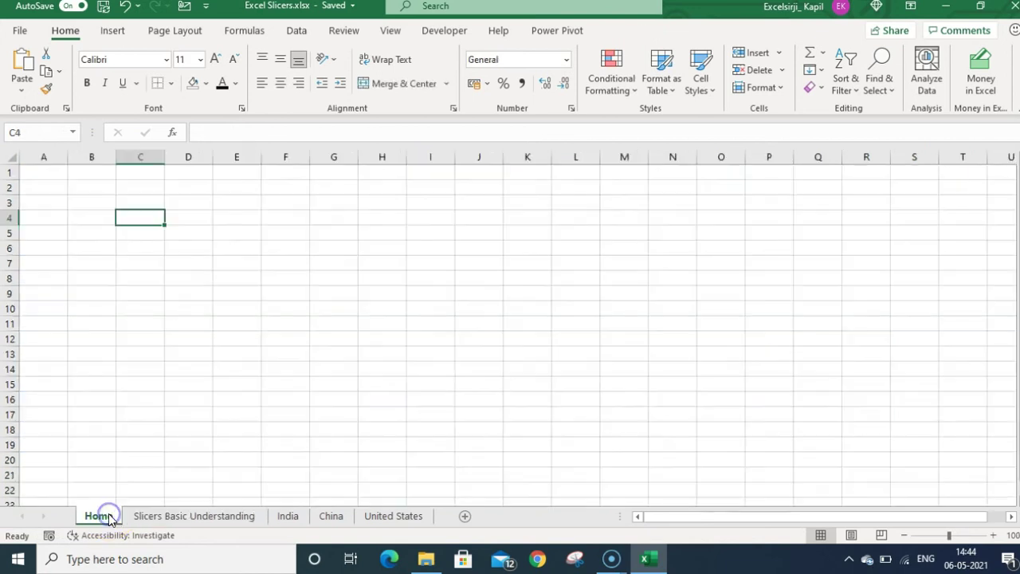
left_click(43, 202)
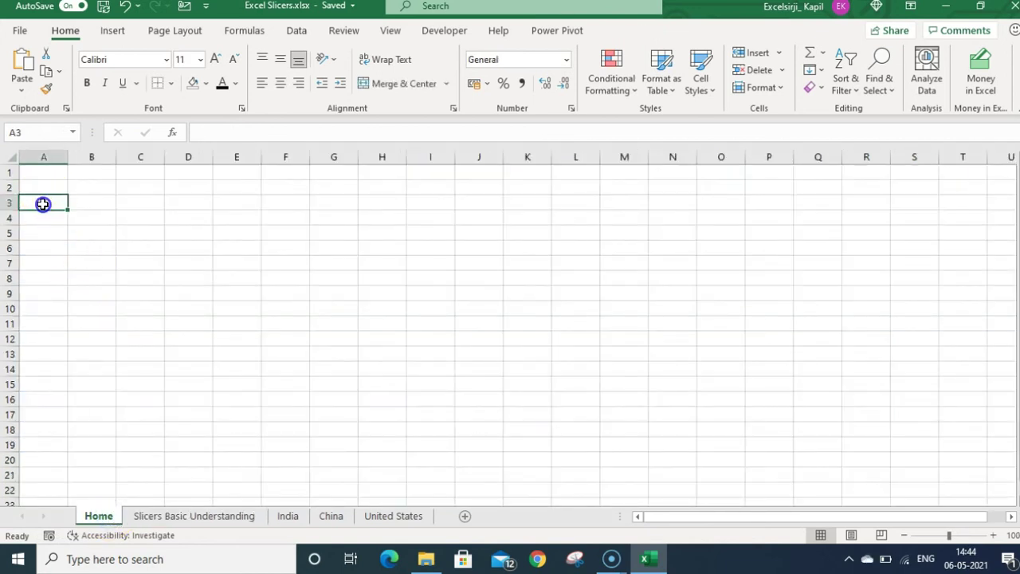
key("ctrl+v")
left_click(184, 262)
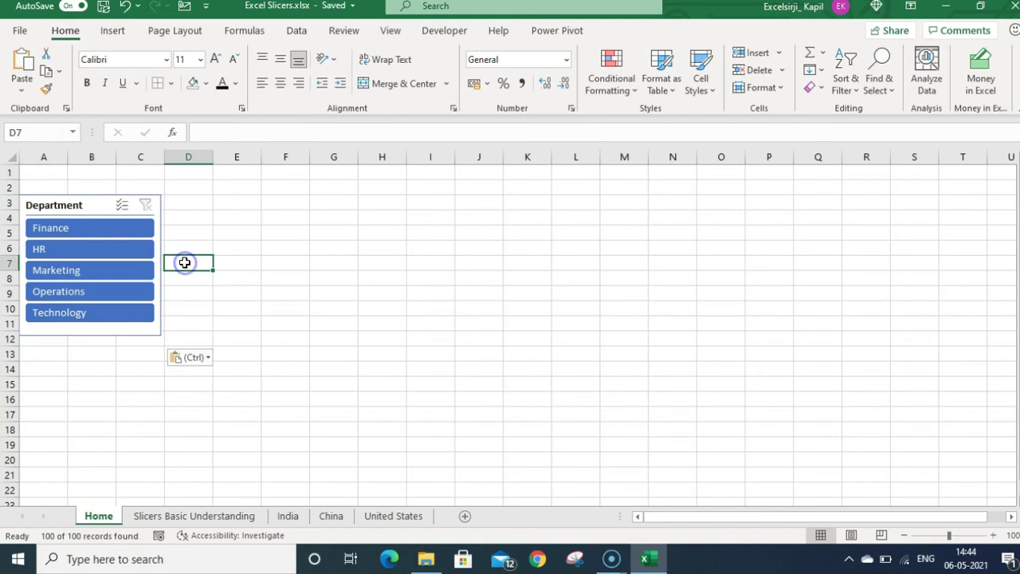
left_click(83, 203)
Step: Cut the Year slicer and paste it onto the Home sheet beside Department
left_click(162, 515)
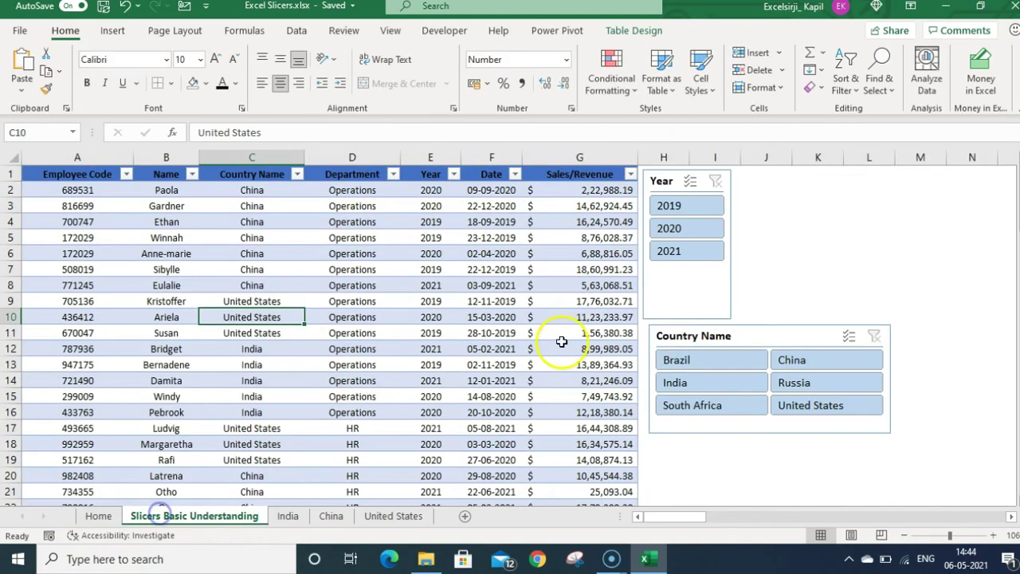
left_click(709, 305)
key("ctrl+x")
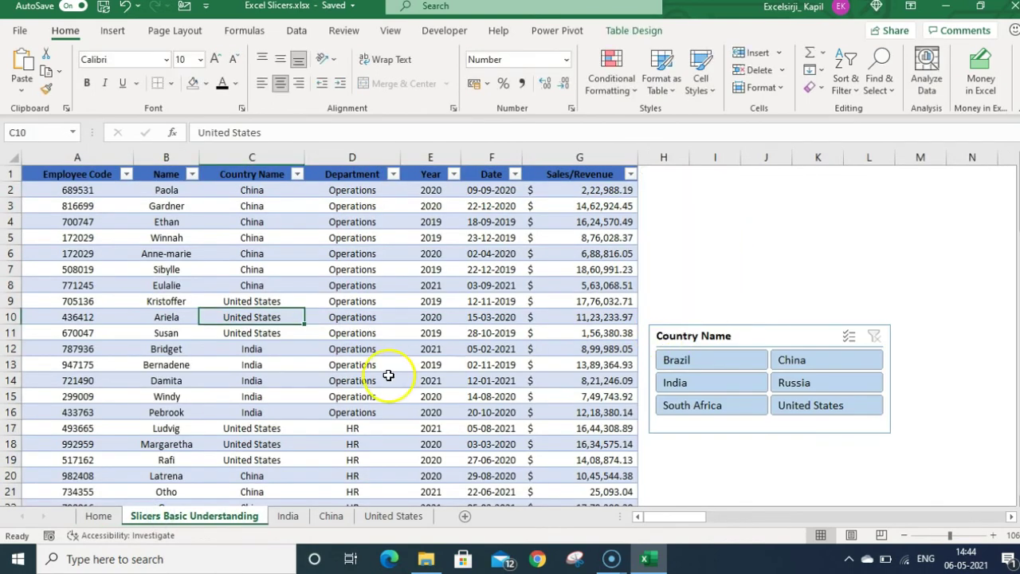
key("ctrl+Page_Up")
left_click(247, 205)
key("ctrl+v")
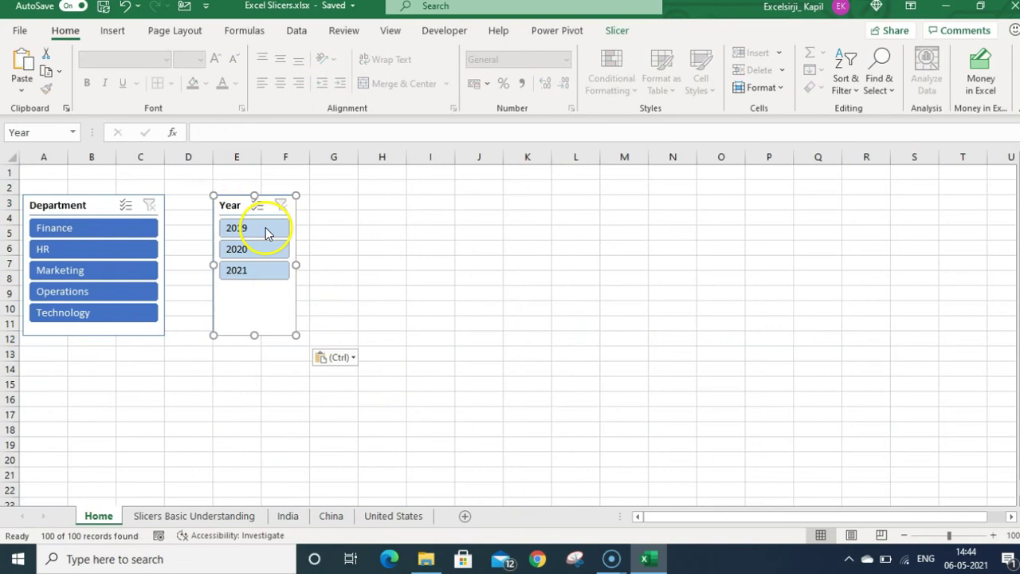
Step: Cut the Country Name slicer and paste it onto the Home sheet at H3
left_click(169, 515)
left_click(700, 337)
key("ctrl+x")
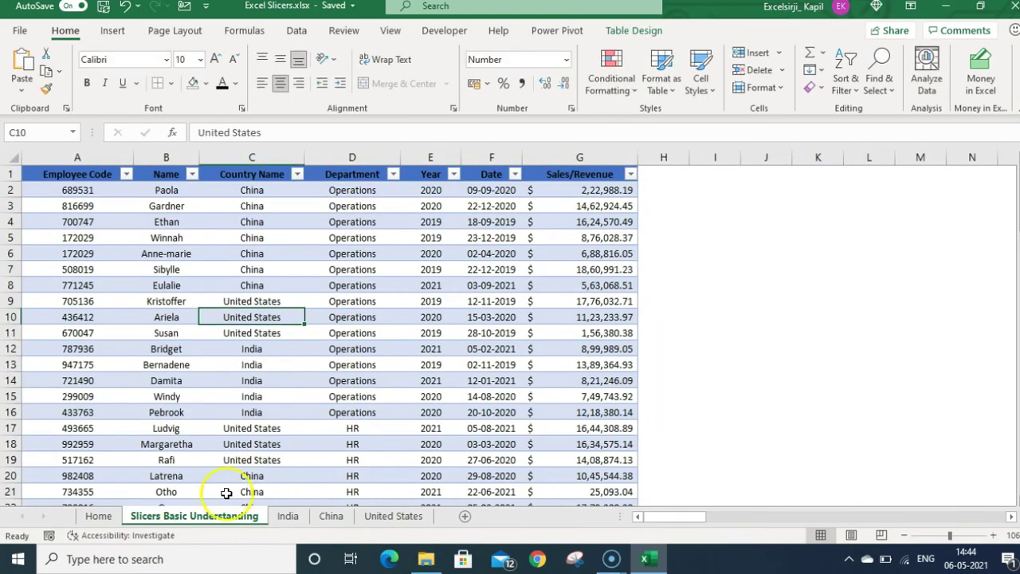
left_click(94, 517)
left_click(375, 205)
key("ctrl+v")
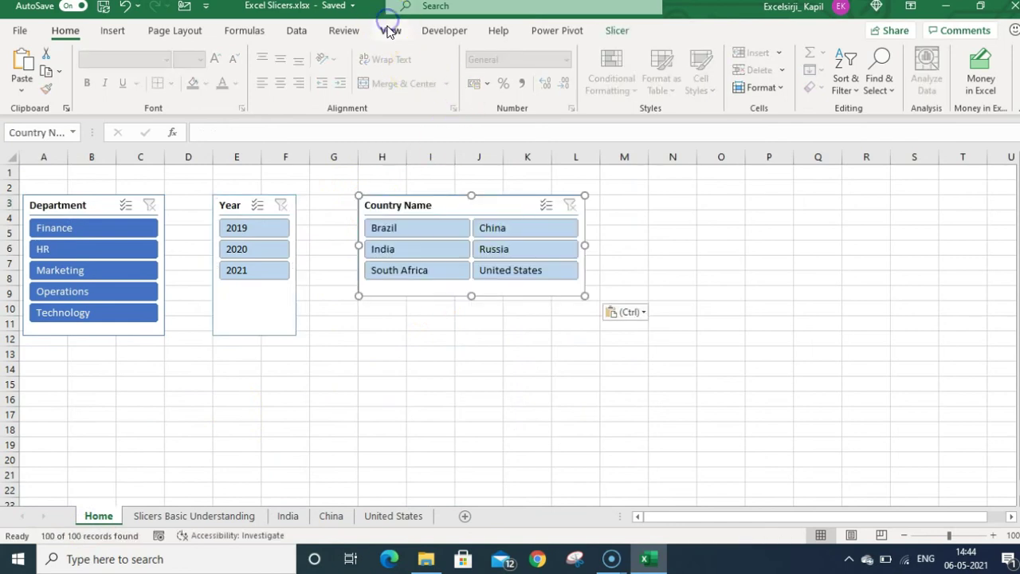
Step: Hide the Home sheet gridlines, nudge Country Name left, and filter the table to 2020
left_click(389, 30)
left_click(386, 84)
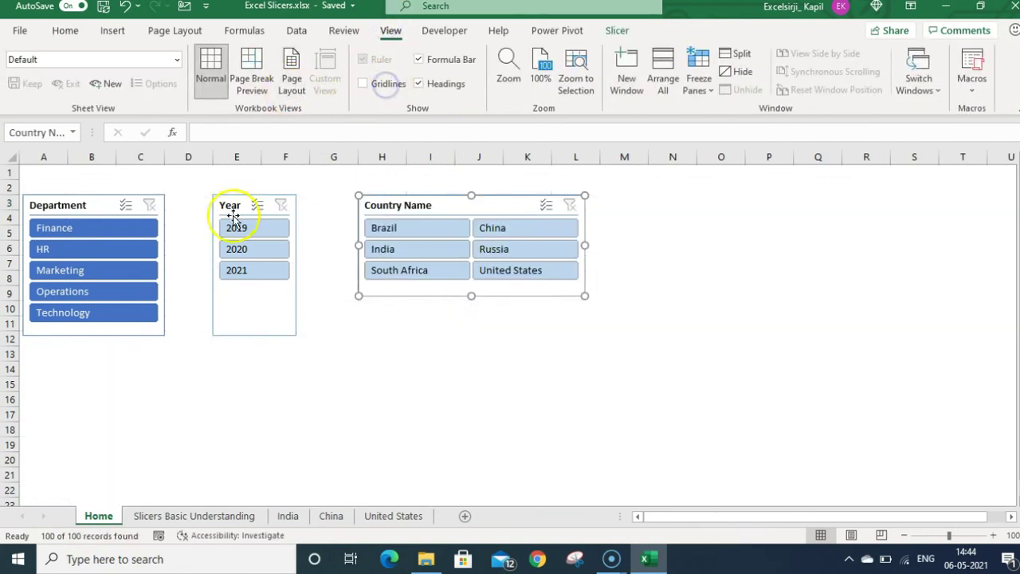
left_click_drag(423, 200, 387, 205)
left_click(388, 311)
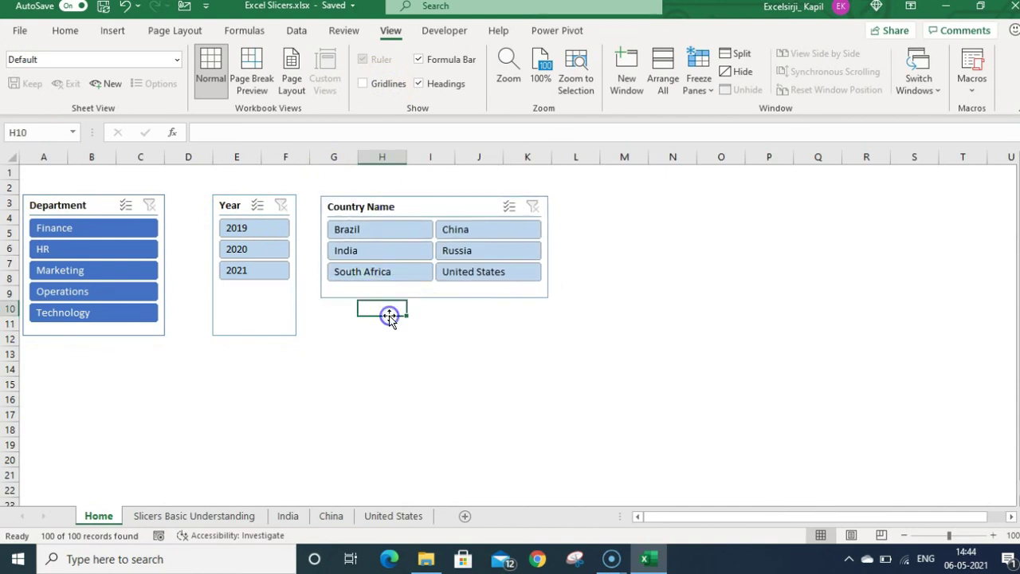
left_click(236, 251)
left_click(185, 518)
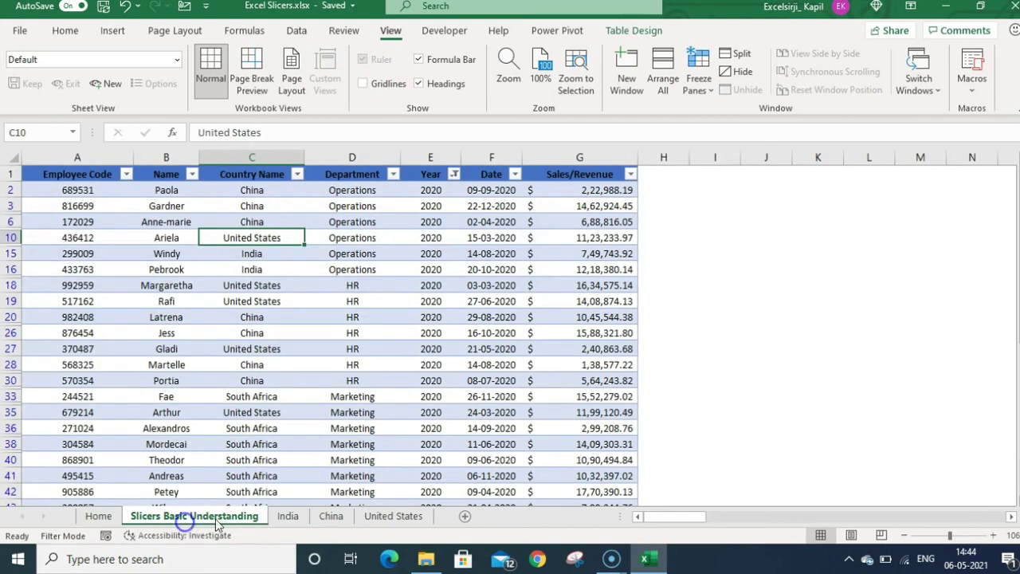